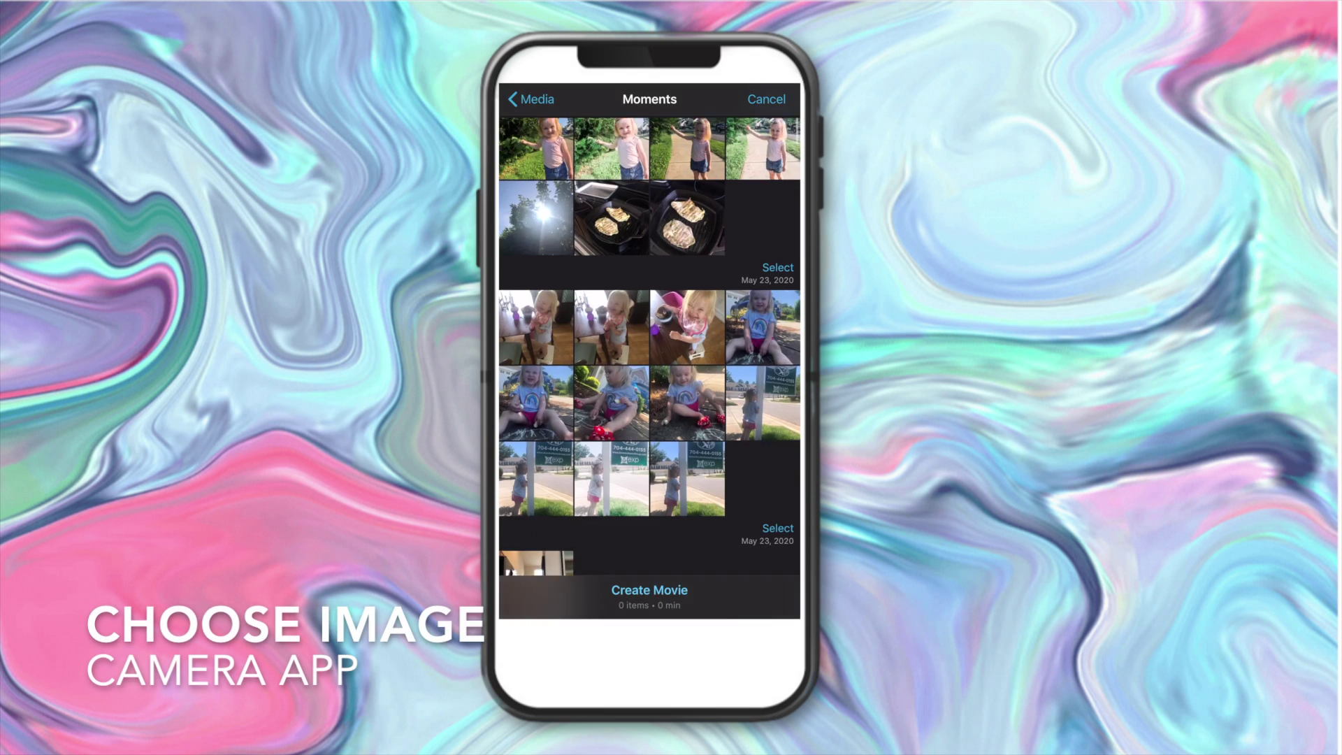
# Choose the white magnolia photo from the May 22, 2020 moments as the movie's first image
pyautogui.scroll(-5, 650, 349)
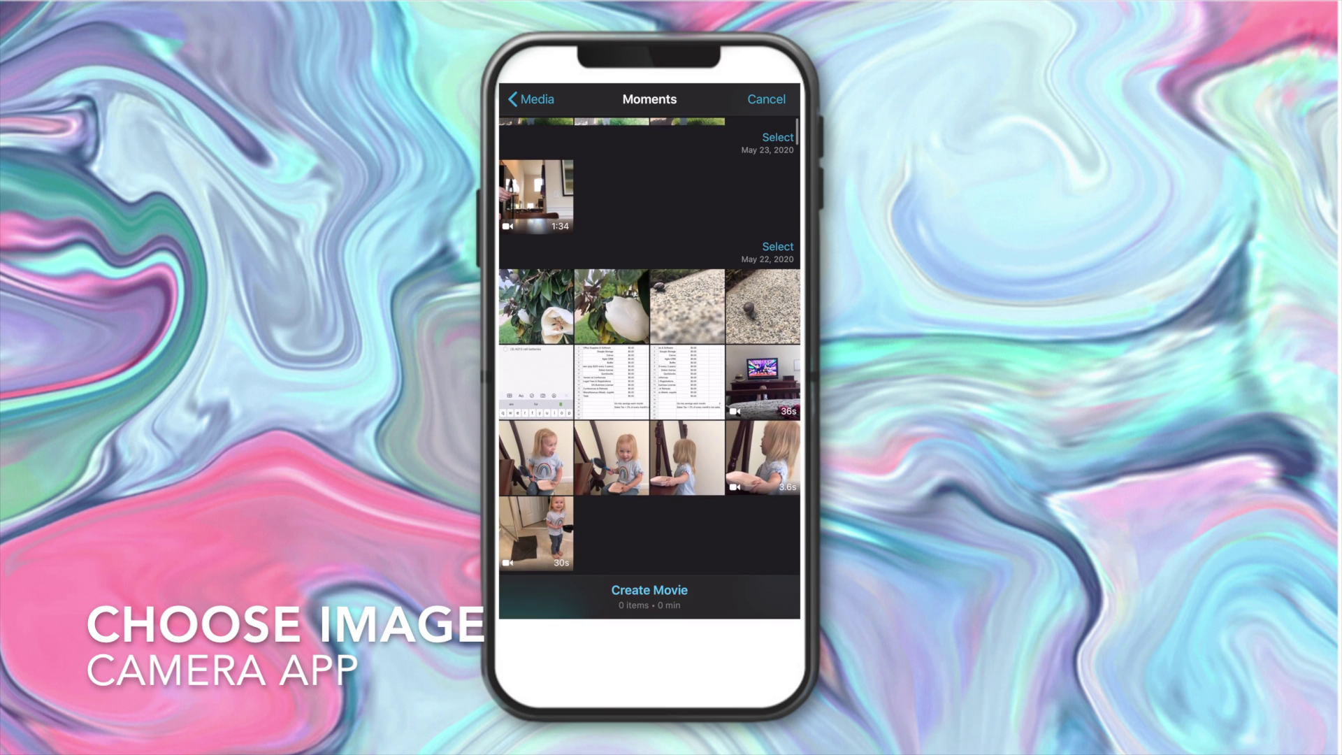
pyautogui.click(536, 305)
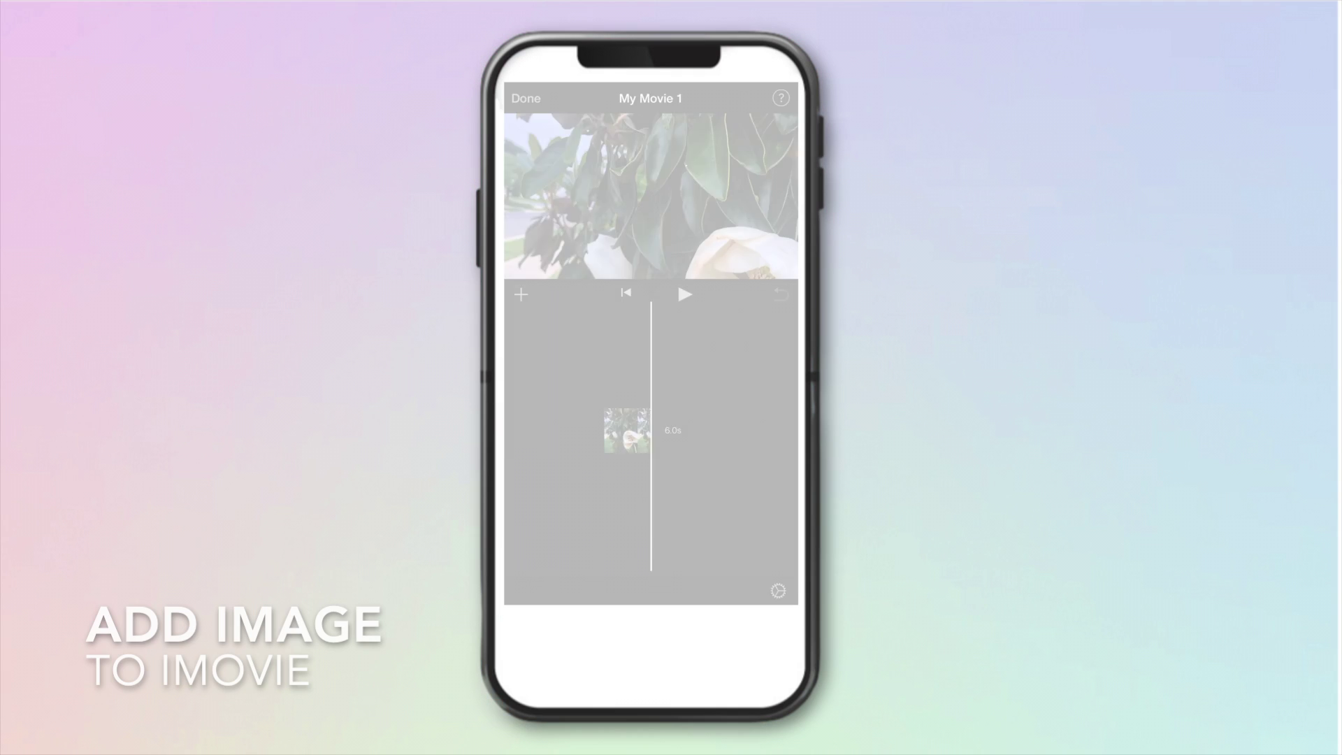
# Zoom the magnolia clip's Ken Burns start position in tightly on the white bud and play the clip
pyautogui.hscroll(-2, 651, 430)
pyautogui.hscroll(1, 651, 430)
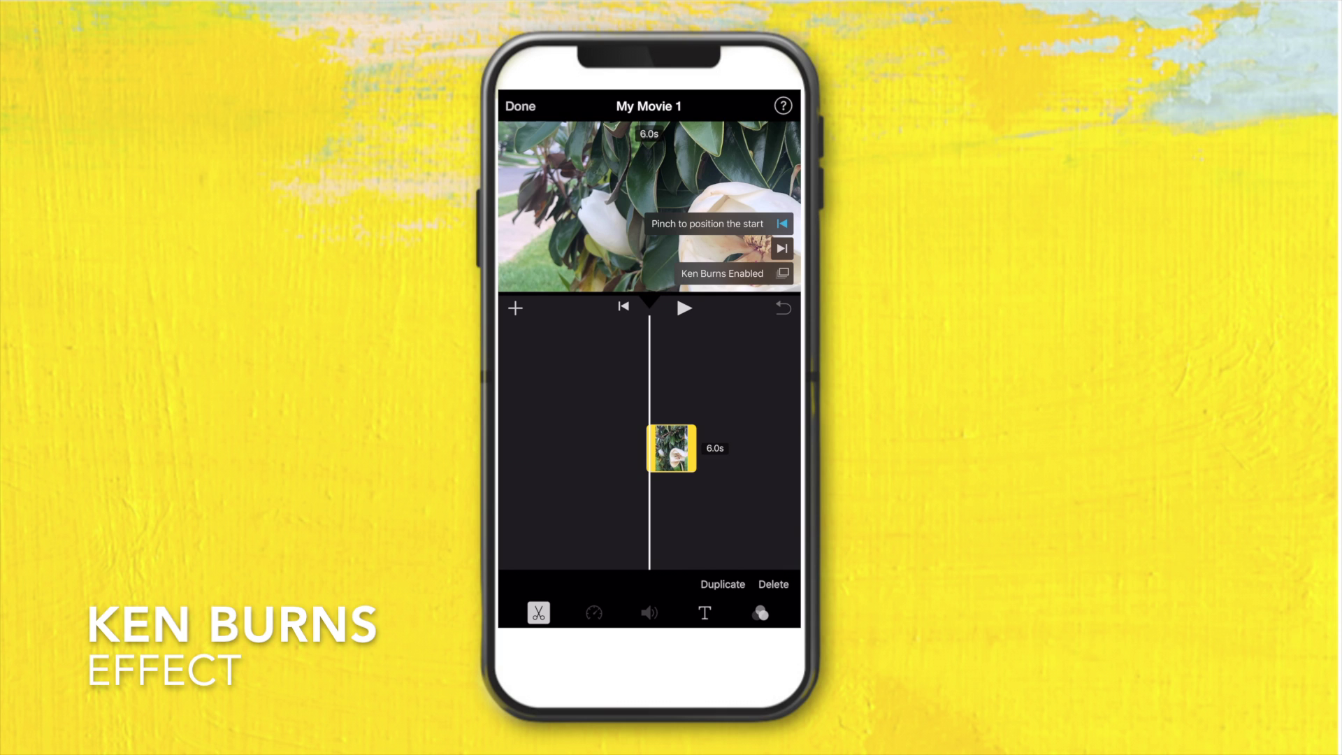
pyautogui.scroll(-3, 649, 206)
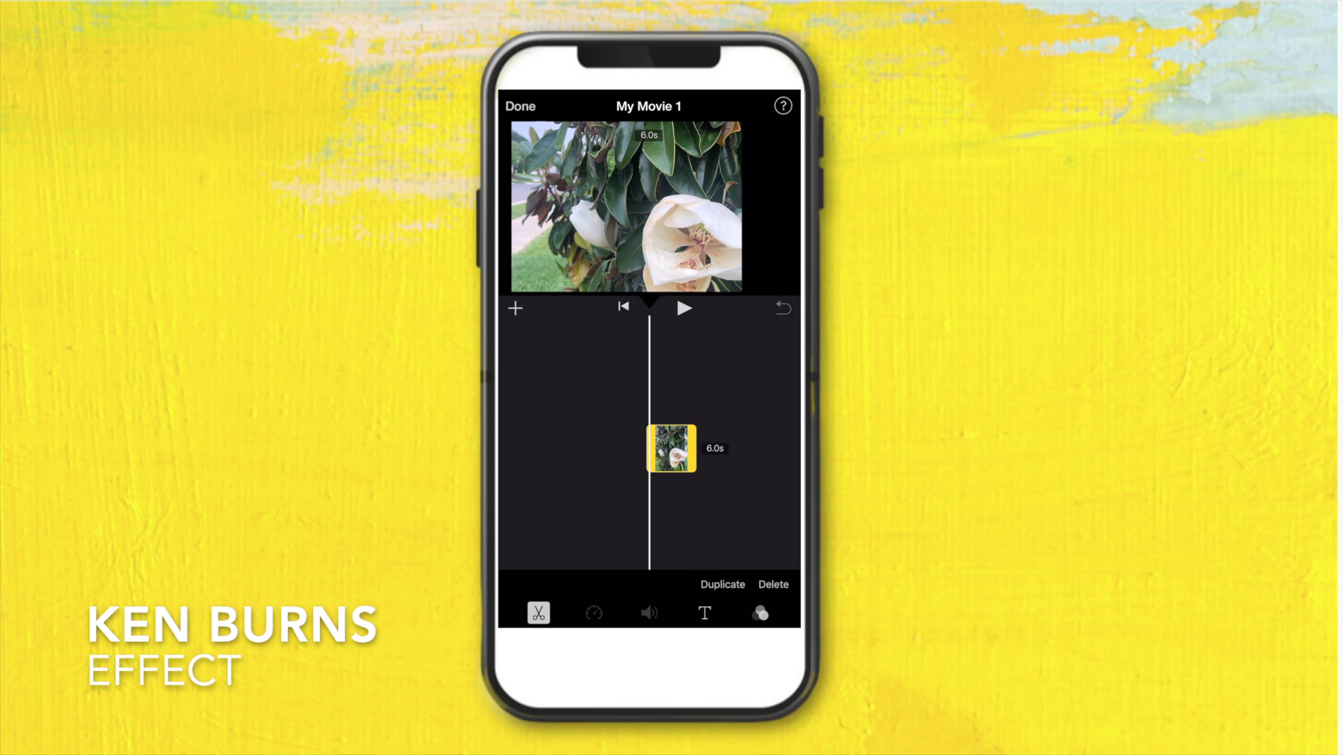
pyautogui.scroll(2, 649, 206)
pyautogui.scroll(5, 649, 206)
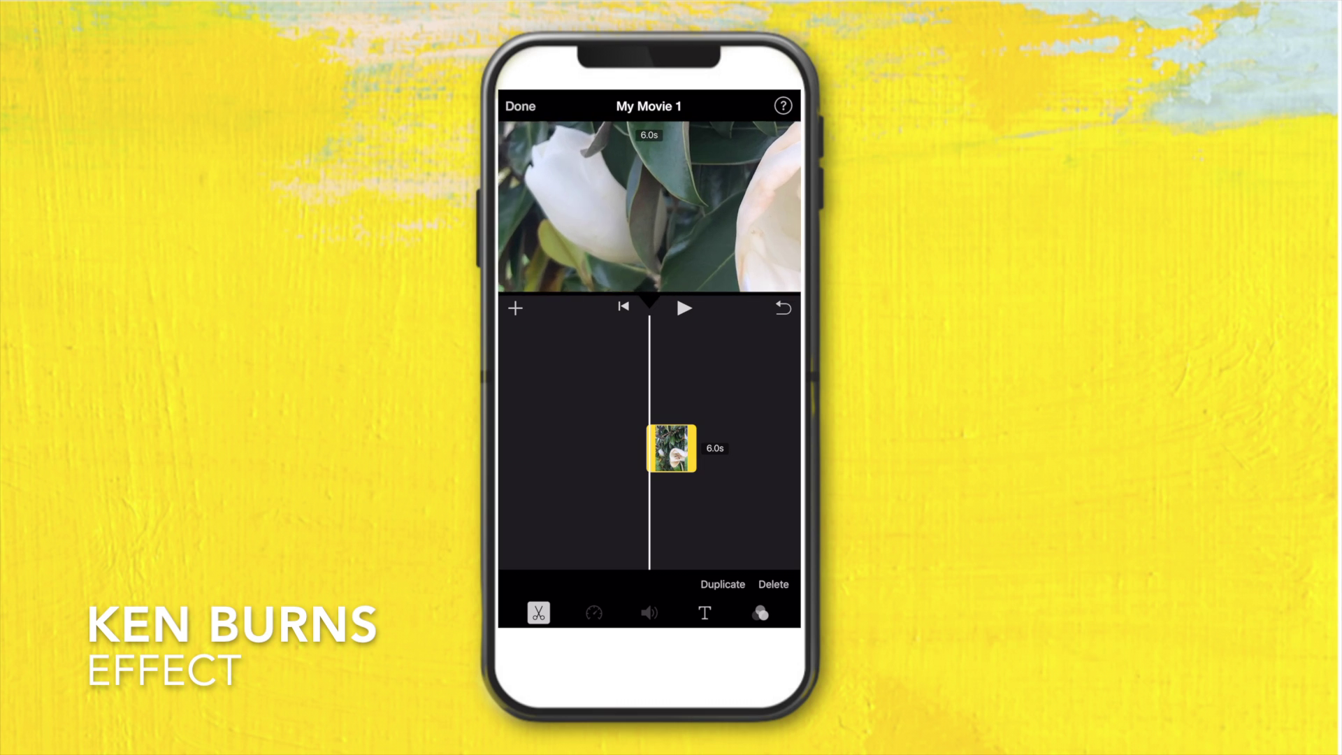
pyautogui.moveTo(649, 206); pyautogui.dragTo(723, 208)
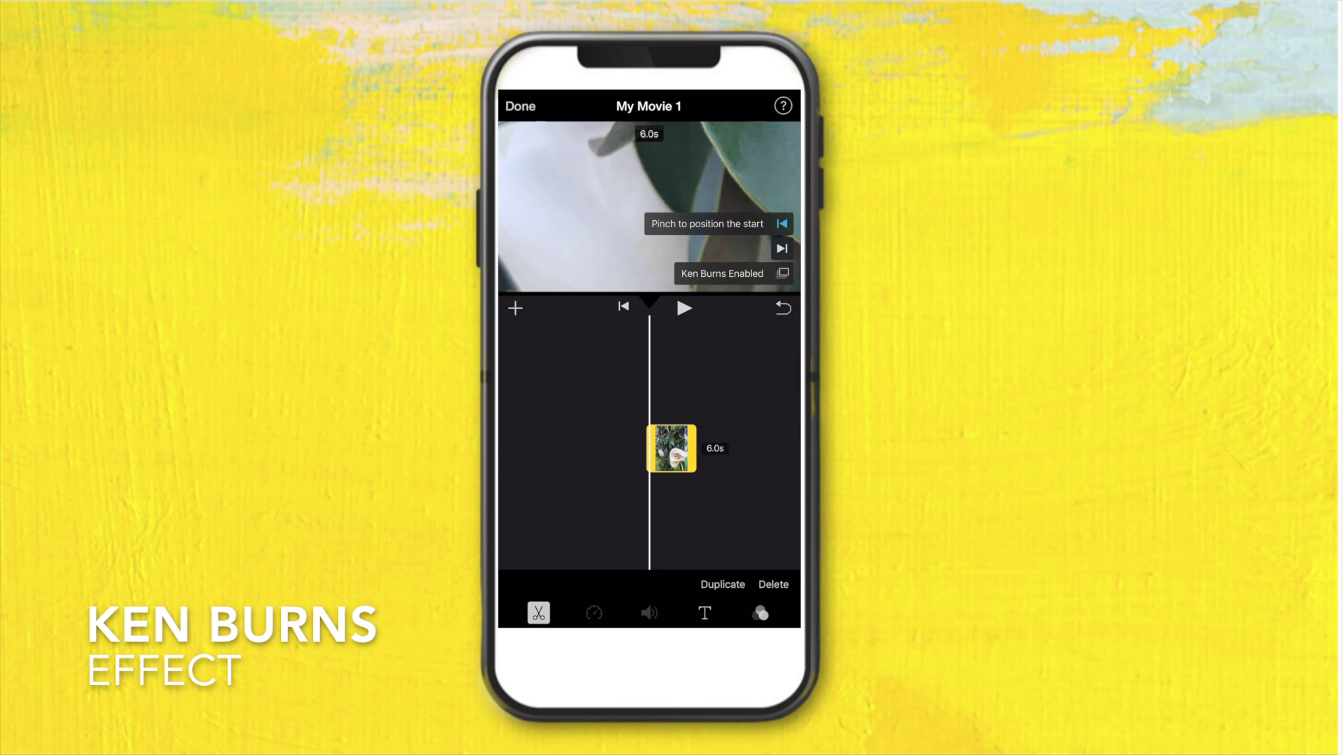
pyautogui.click(684, 308)
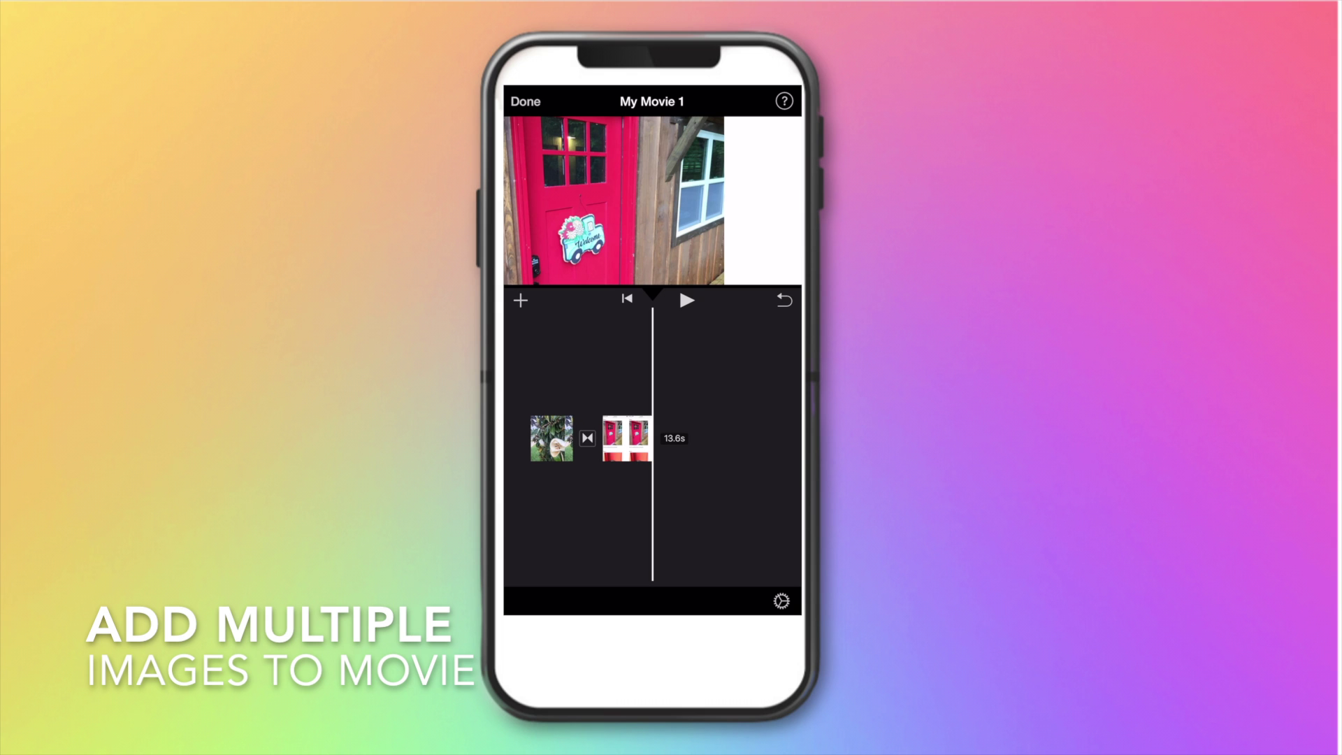
# Zoom the red door clip's Ken Burns start position in on the door's window panes and preview the clip
pyautogui.click(627, 439)
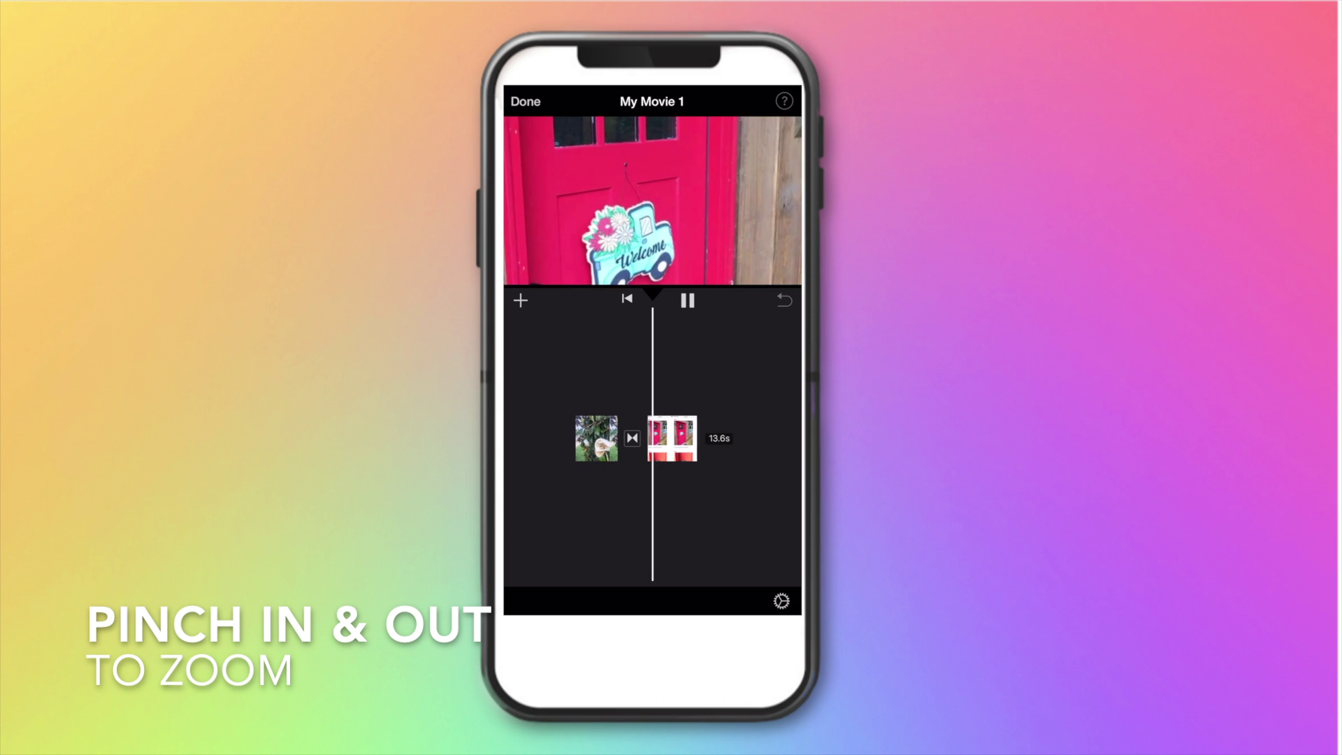
pyautogui.click(666, 439)
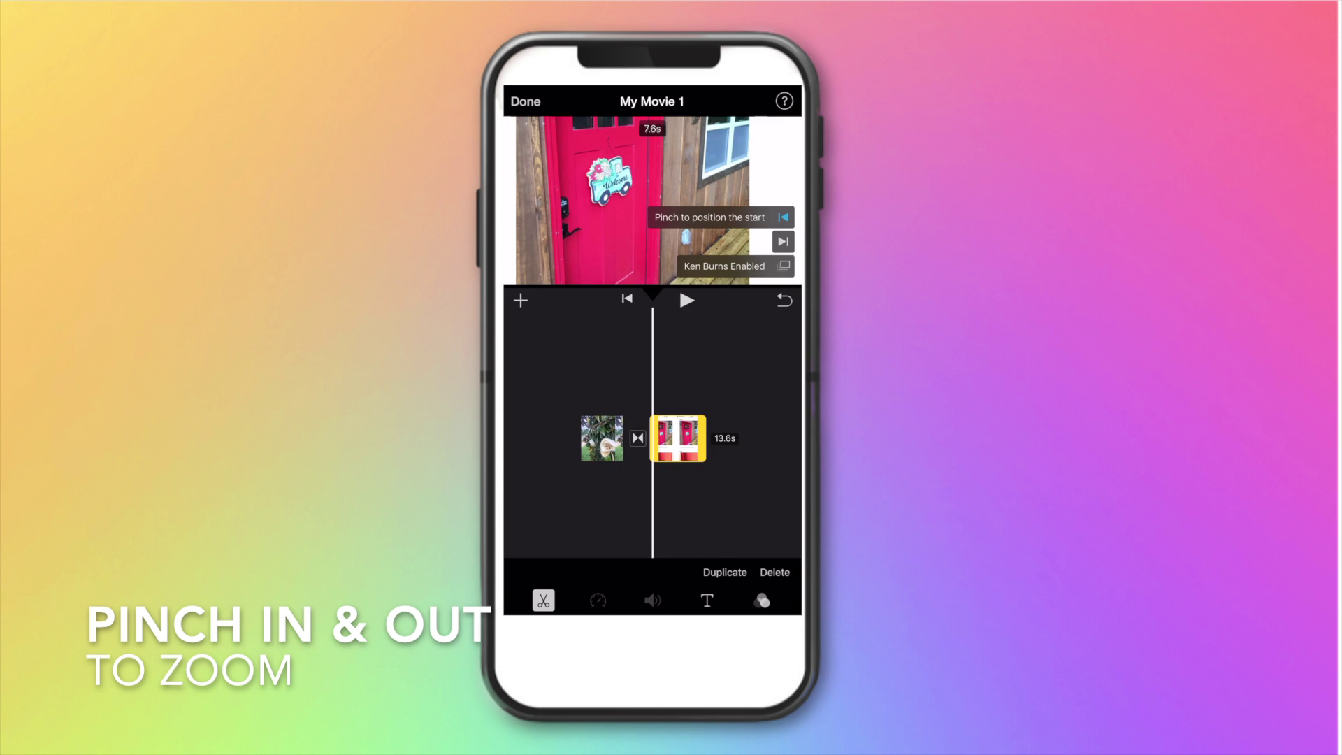
pyautogui.scroll(5, 653, 200)
pyautogui.moveTo(652, 175); pyautogui.dragTo(663, 255)
pyautogui.scroll(5, 653, 200)
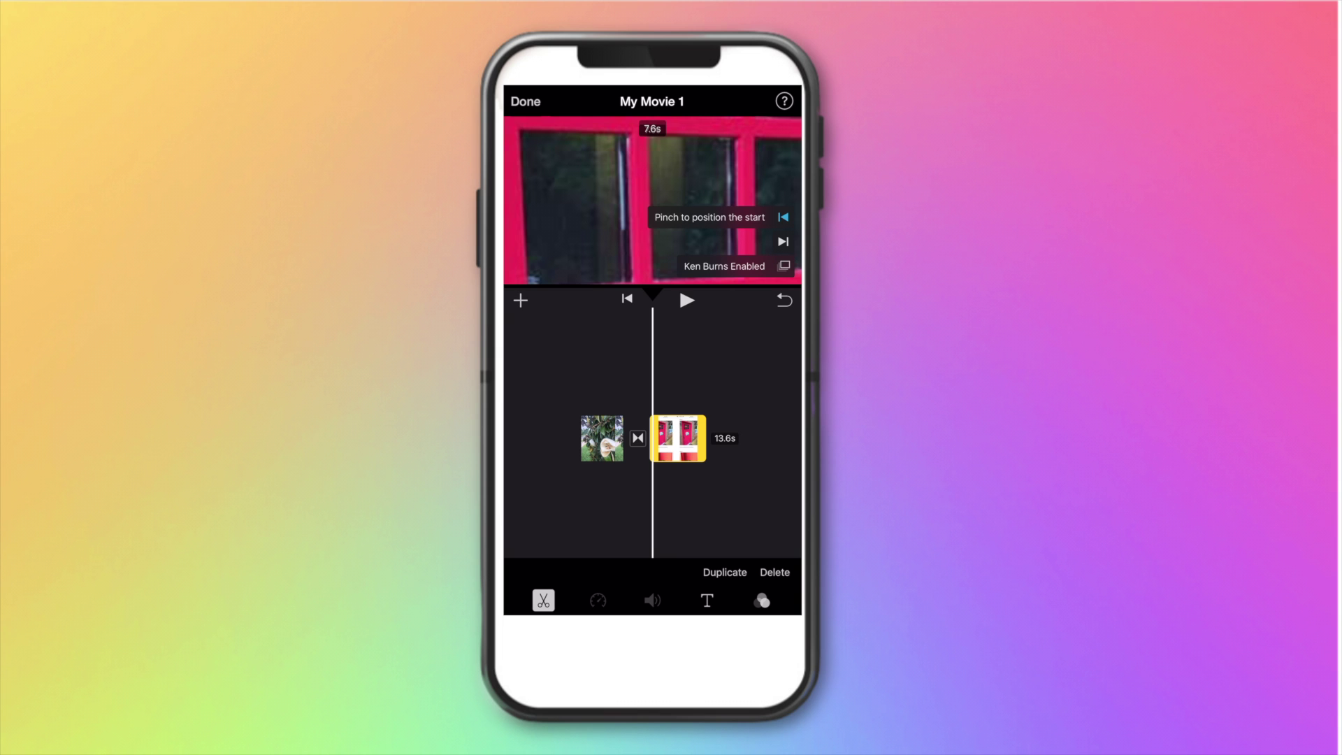
pyautogui.click(687, 300)
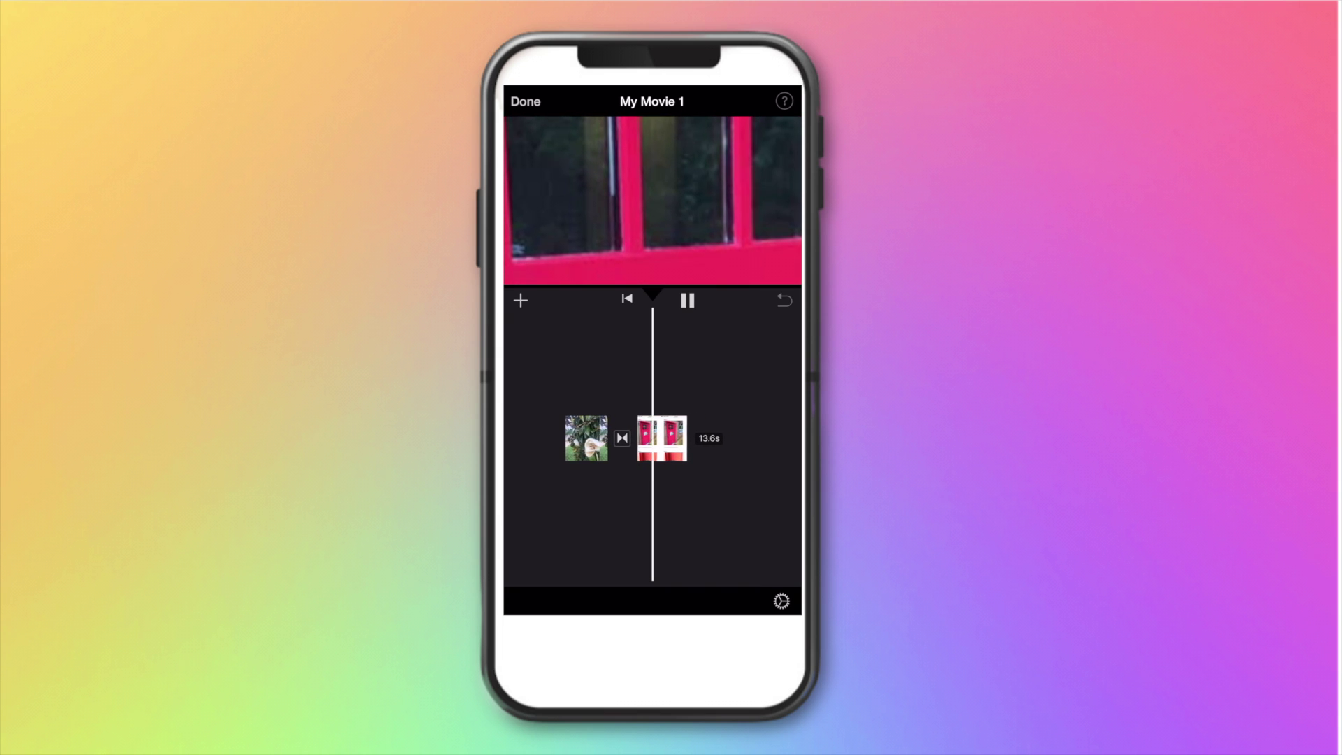
pyautogui.press('space')
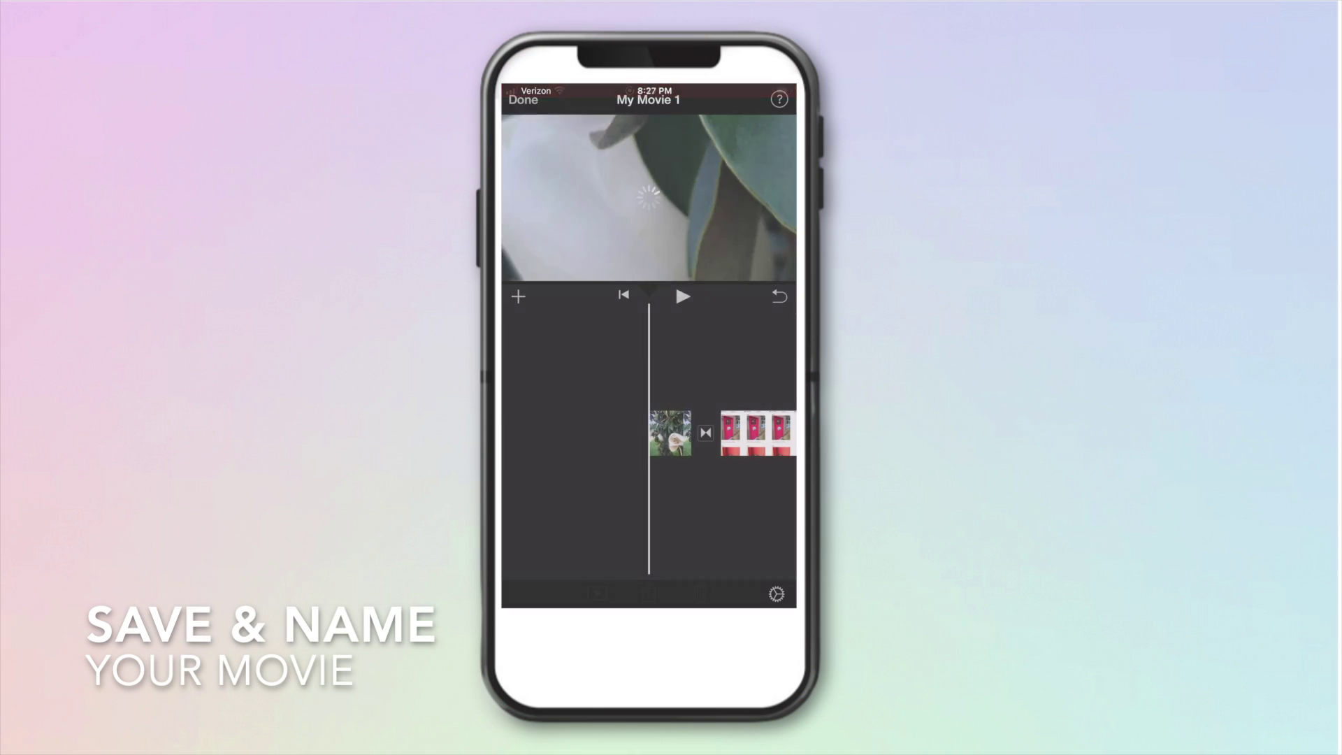
# Rename the movie project "Zoomed In Game" and export it at HD - 1080p
pyautogui.click(648, 394)
pyautogui.click(718, 393)
pyautogui.write('Zo')
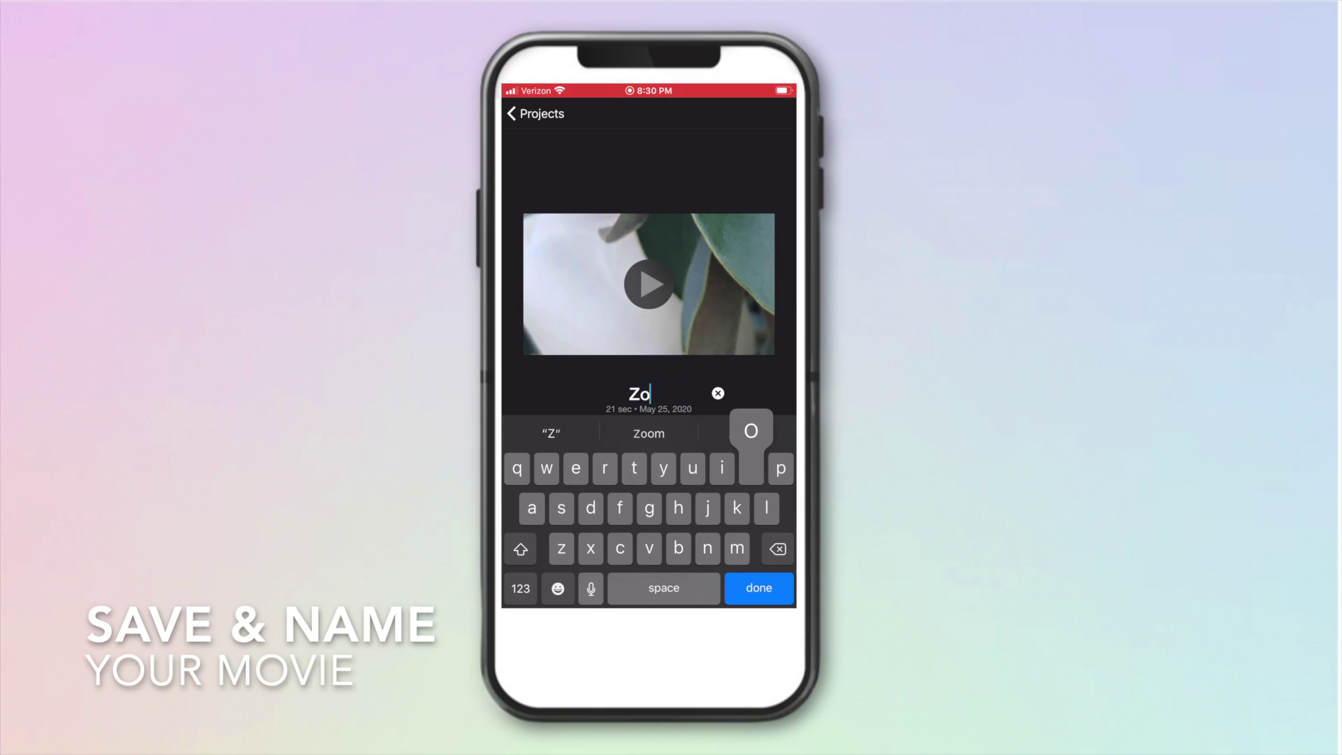
pyautogui.write('omed In')
pyautogui.press('shift')
pyautogui.write('Game')
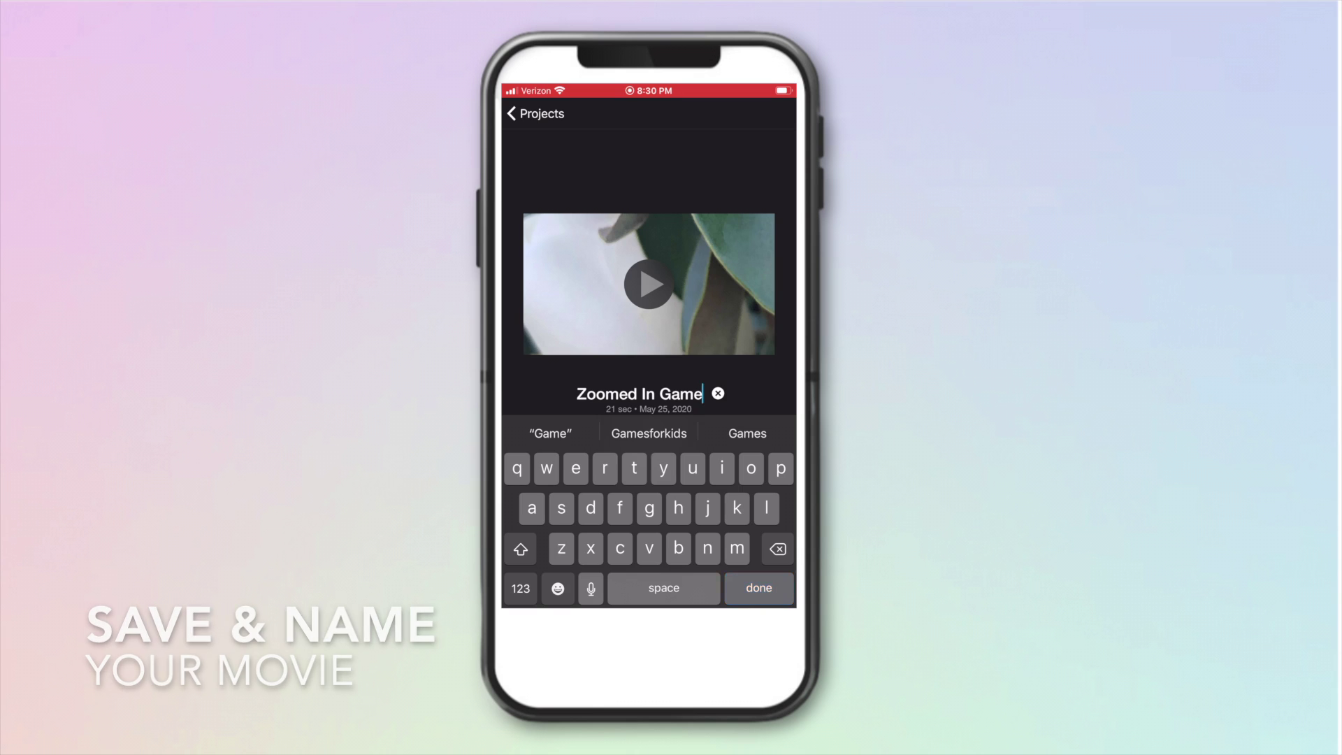
pyautogui.press('Return')
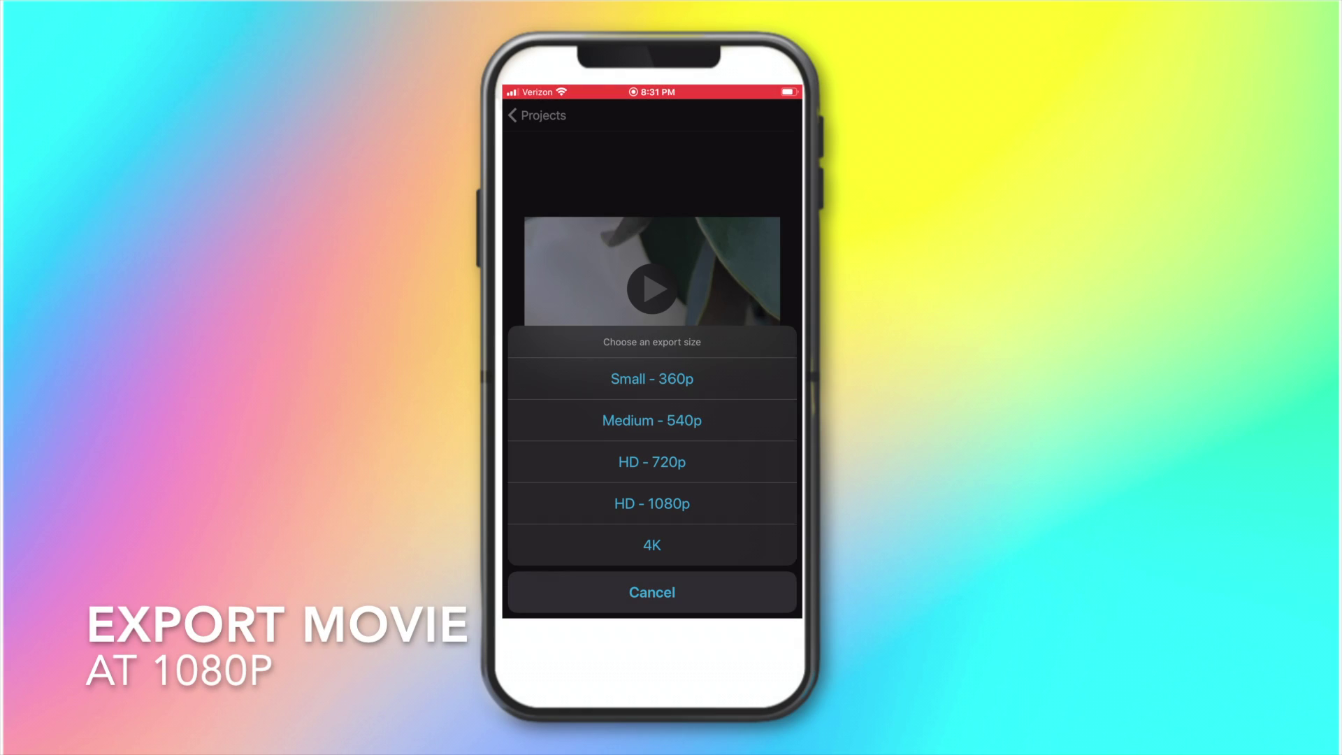
pyautogui.click(652, 503)
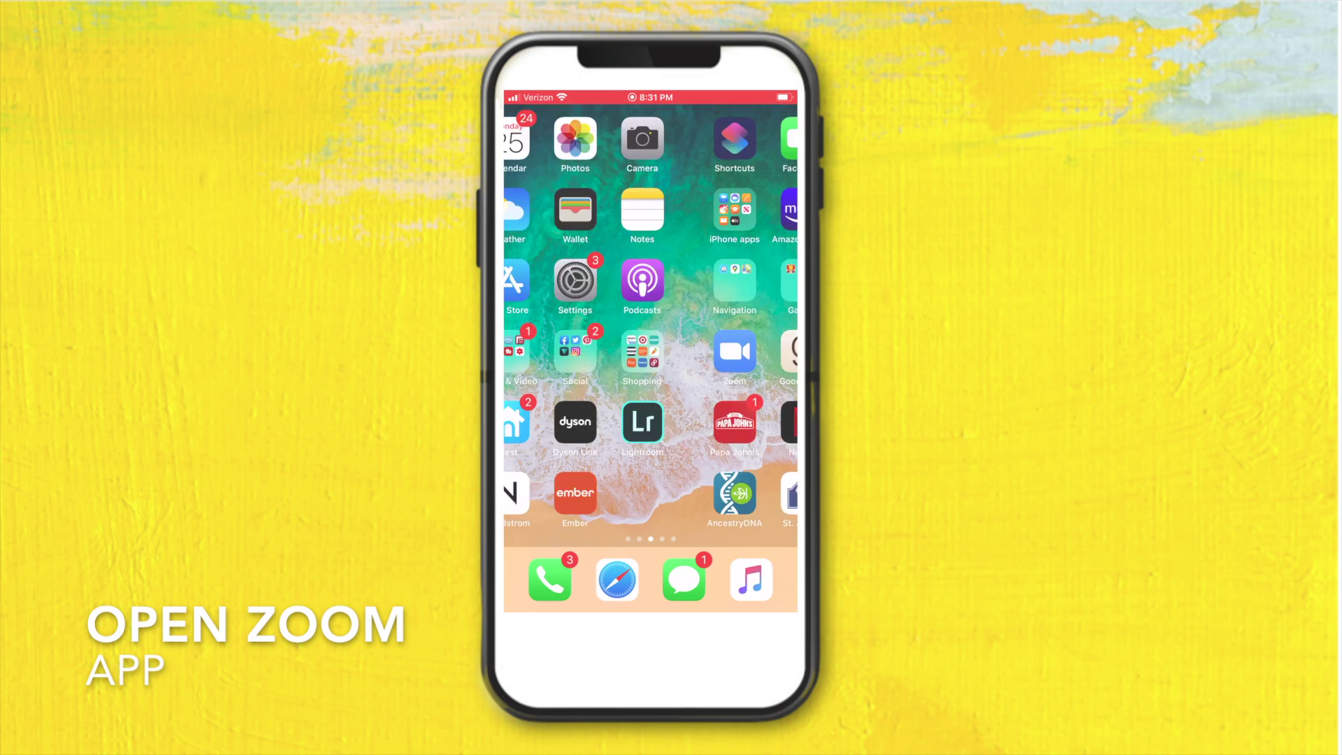
# Switch to Zoom and start a new meeting, joining the audio over the internet
pyautogui.click(549, 352)
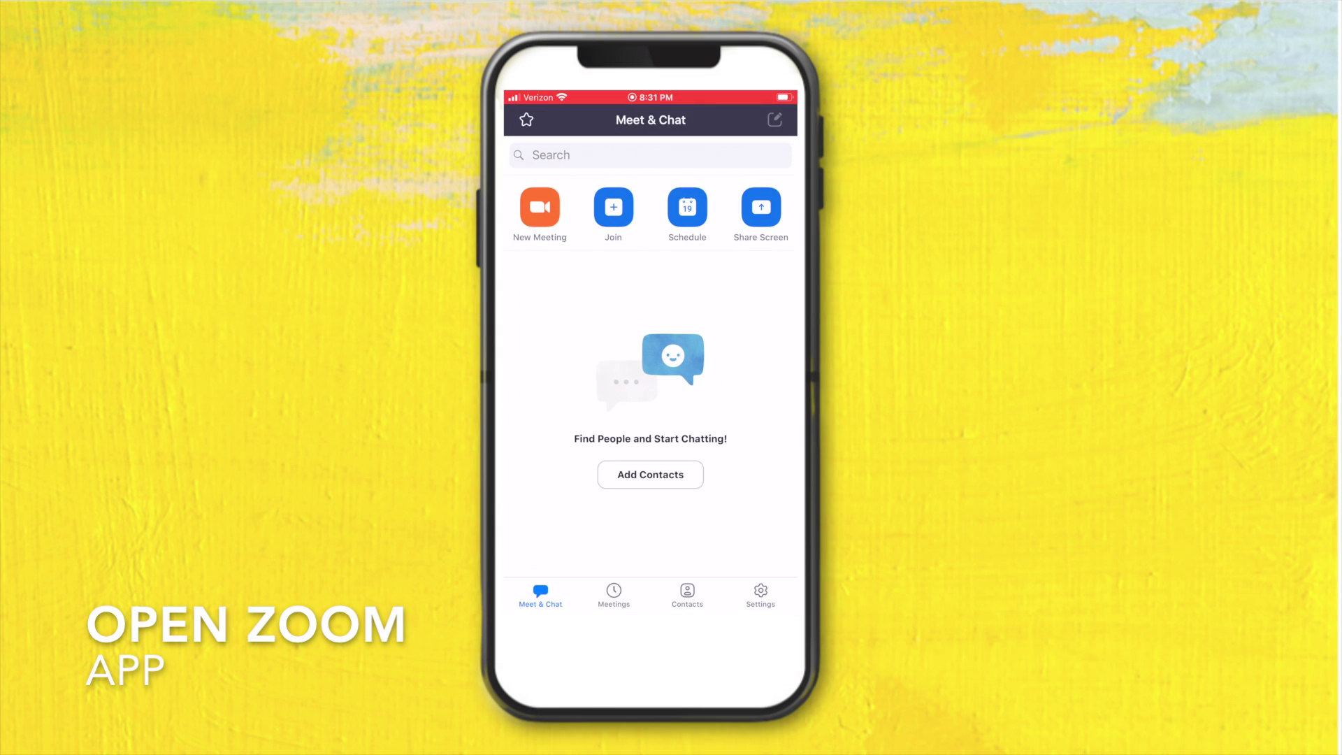
pyautogui.click(540, 207)
pyautogui.click(650, 273)
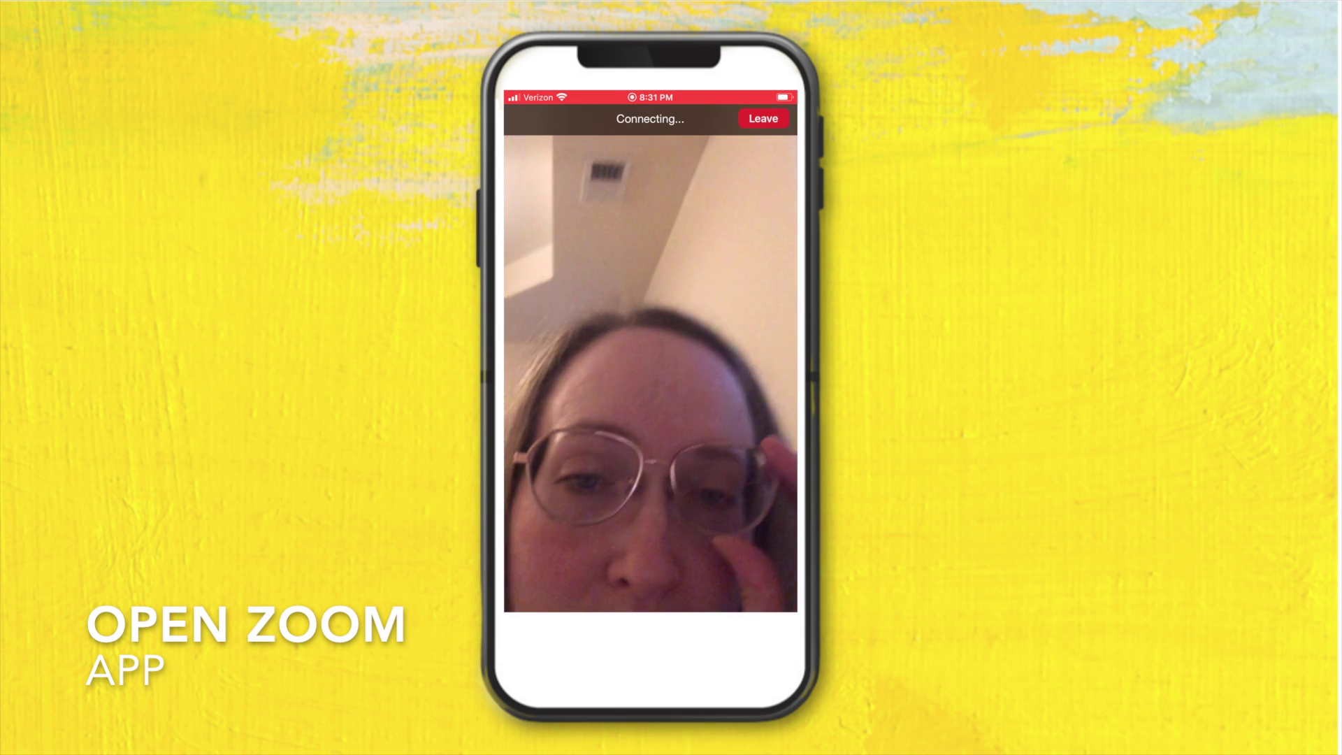
pyautogui.click(651, 372)
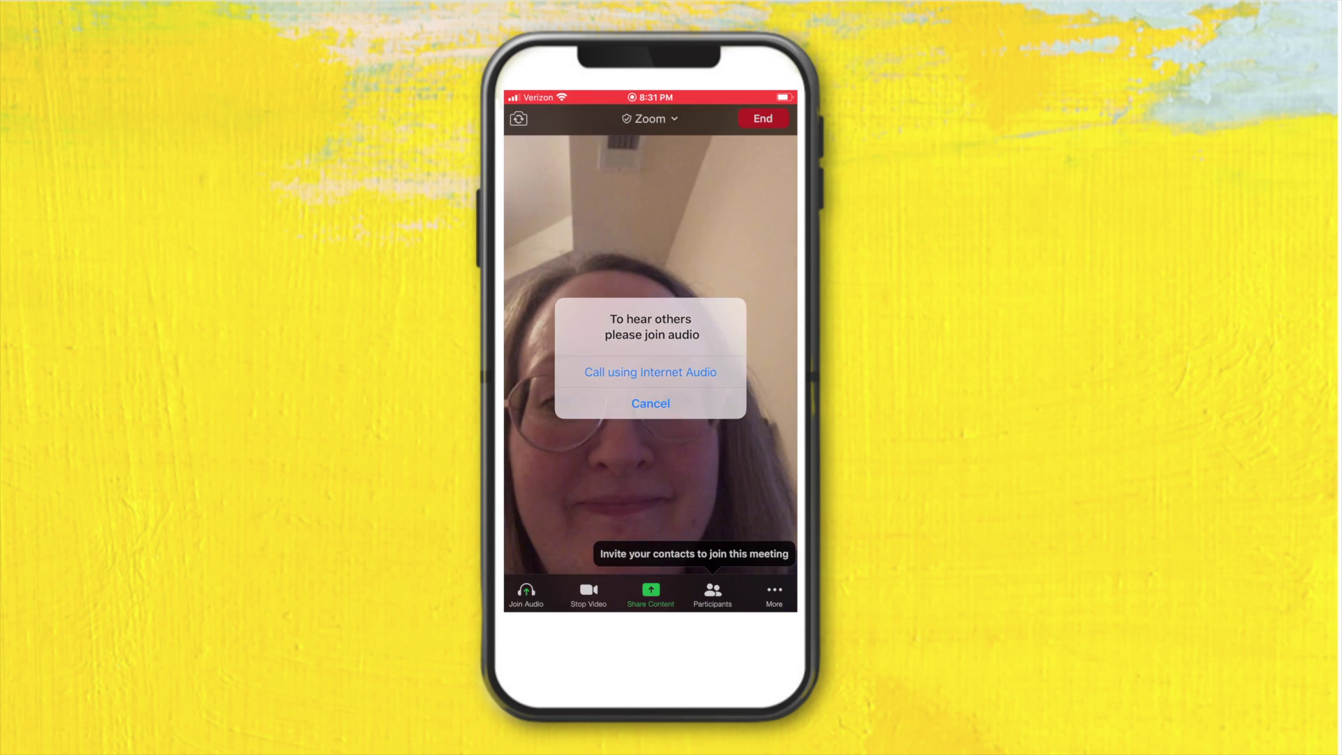
# Share the exported 2160p movie from the recent iCloud Drive files in the meeting
pyautogui.click(651, 595)
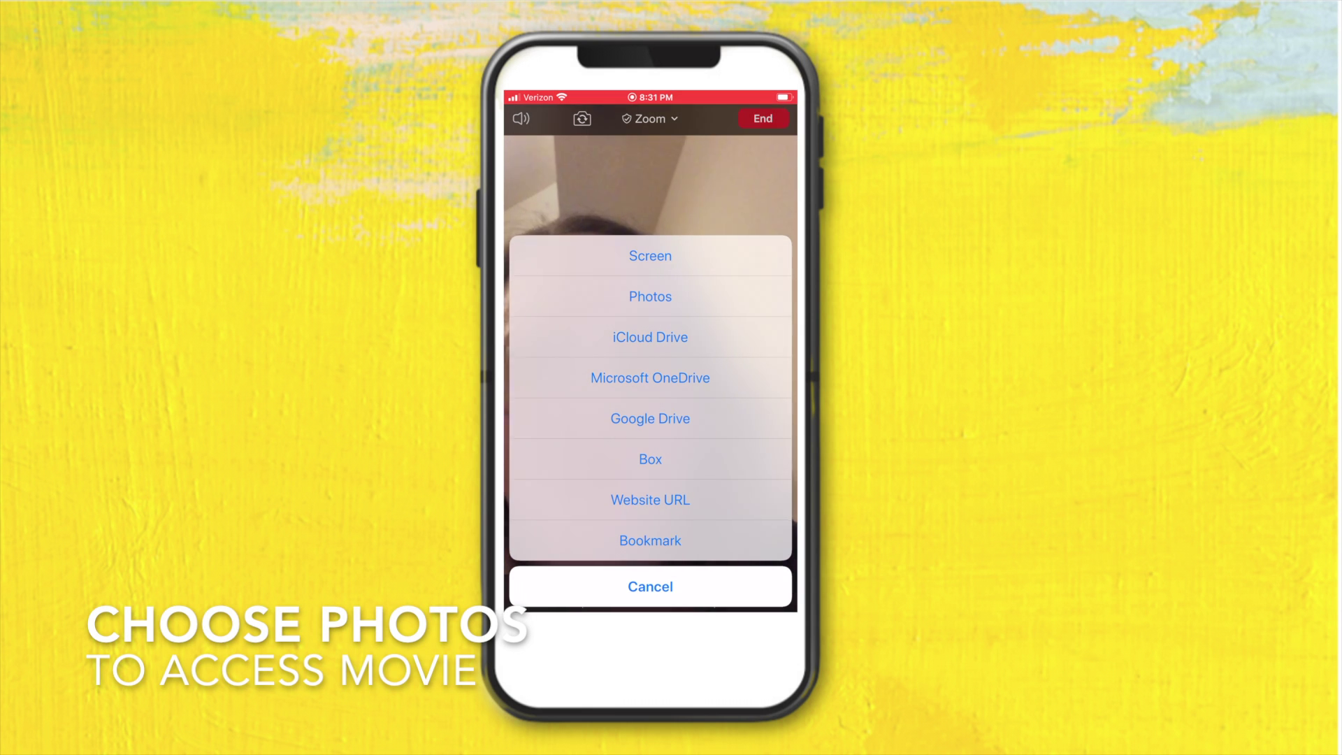
pyautogui.click(650, 296)
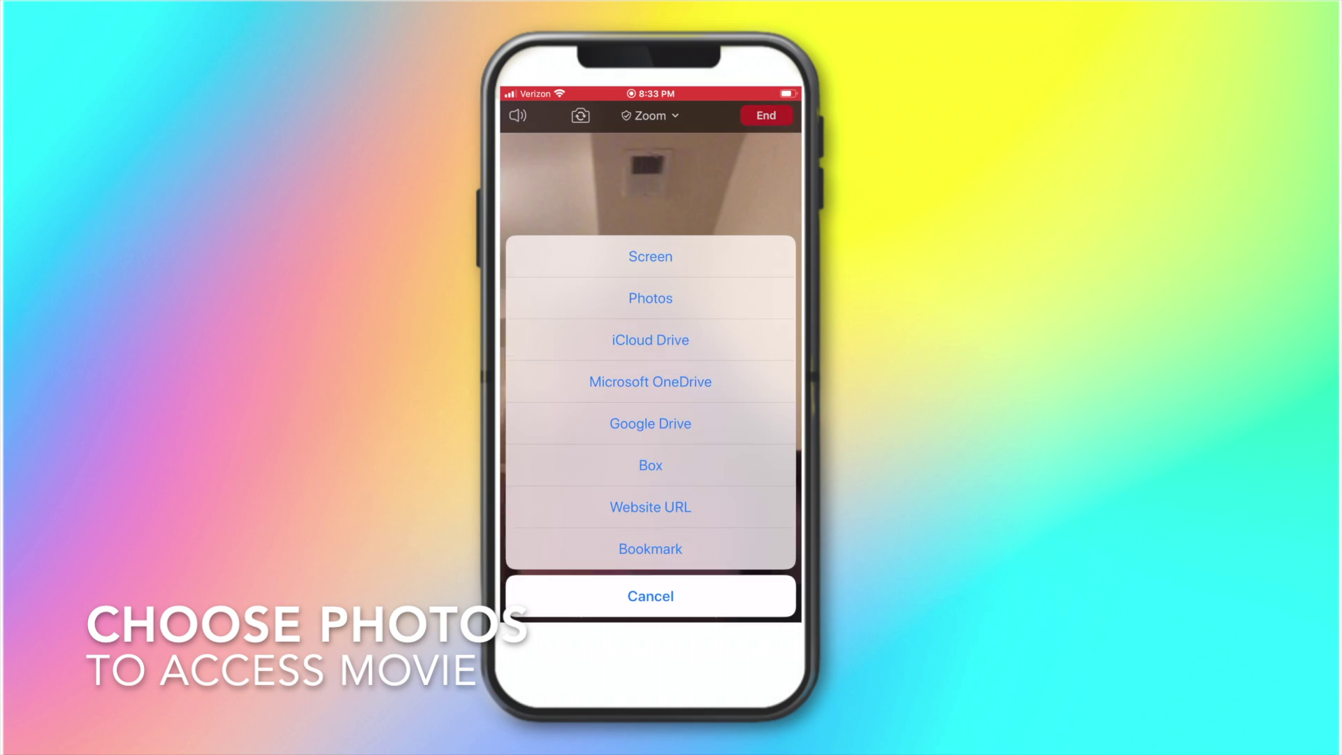
pyautogui.click(650, 340)
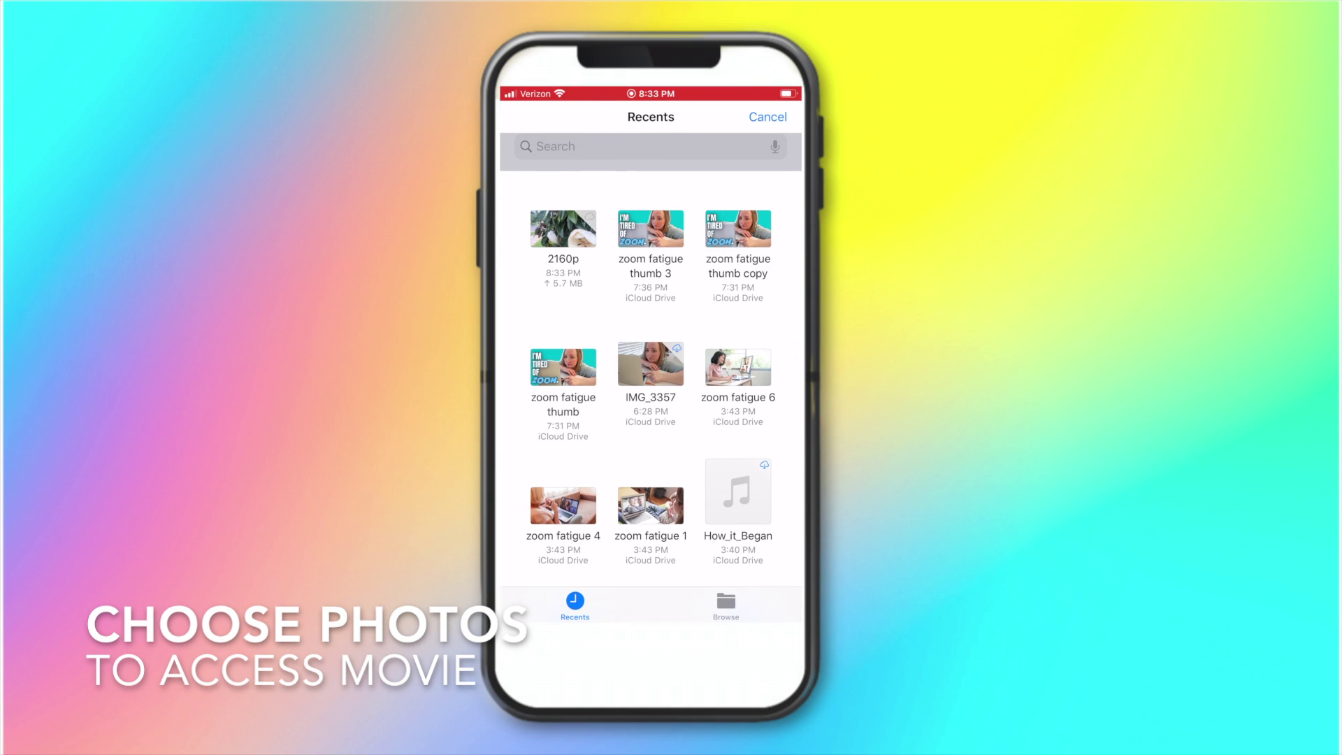
pyautogui.click(563, 229)
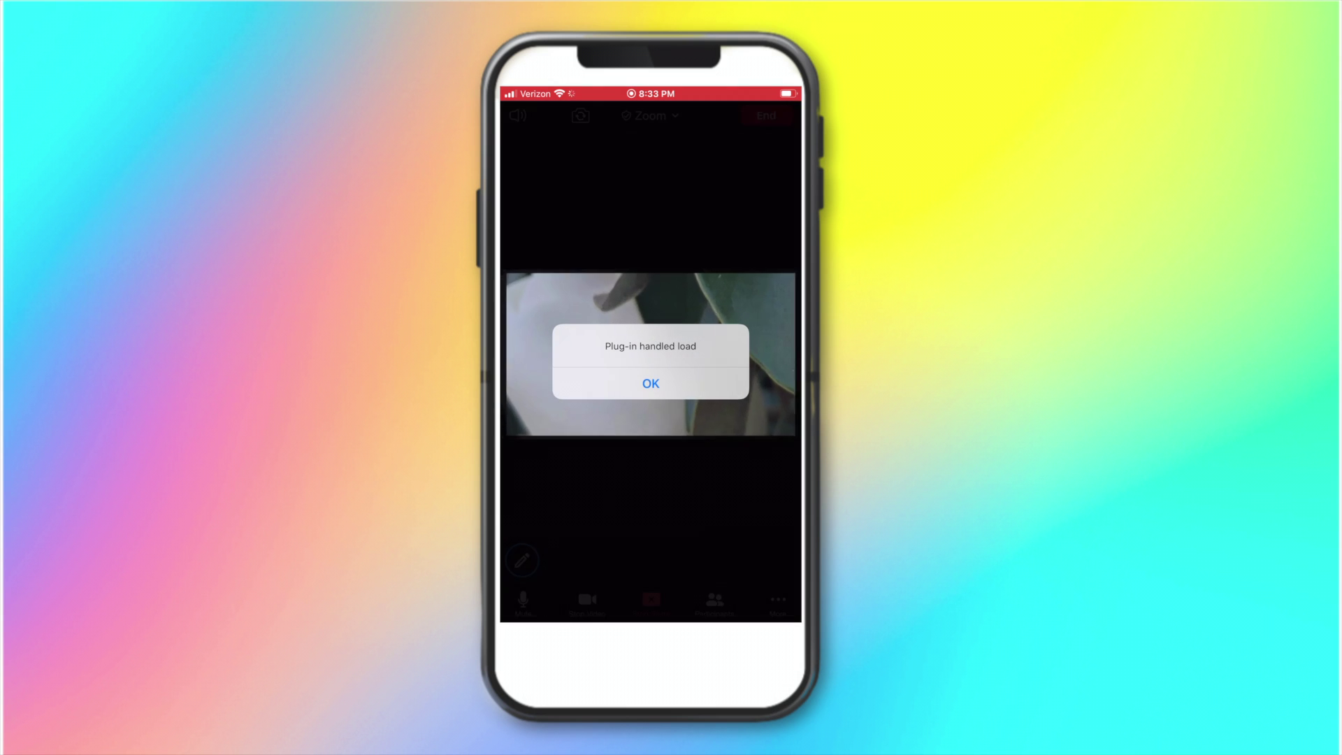
pyautogui.click(650, 383)
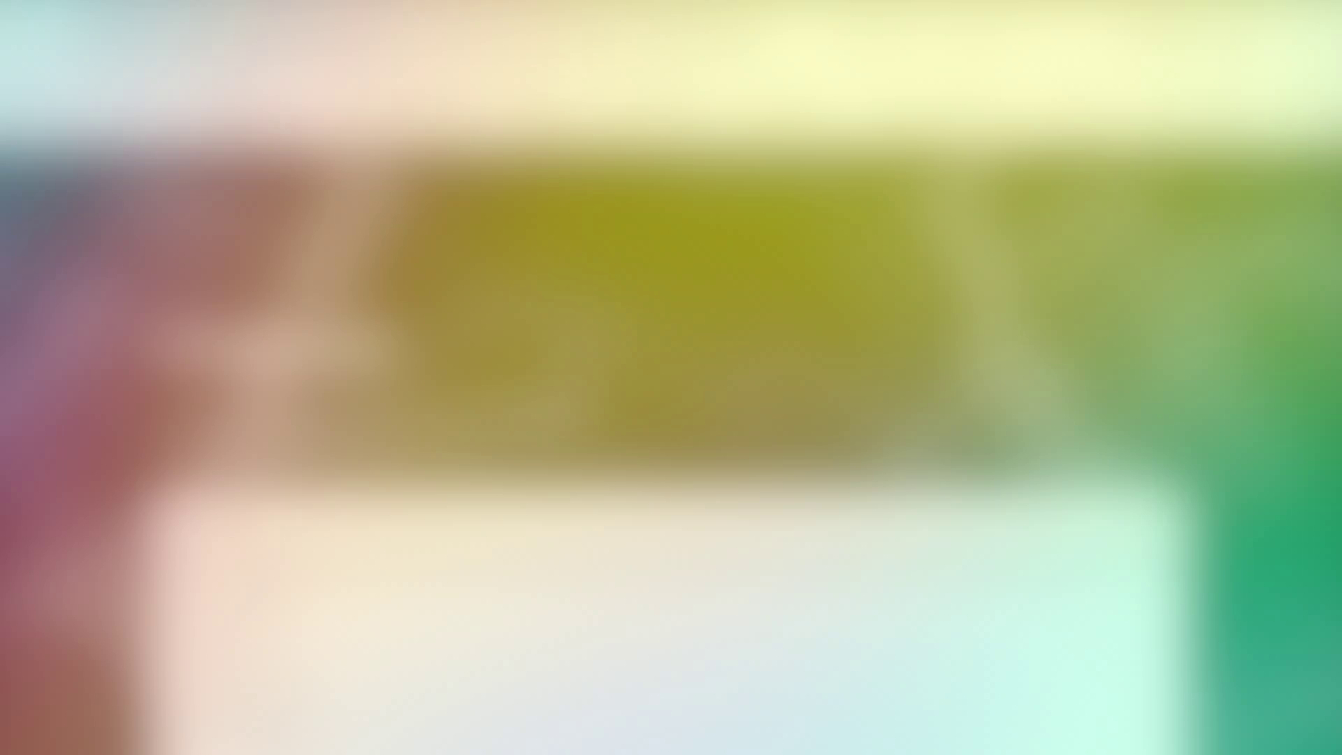
# Switch to Unsplash, search for "elephant" and download the free photo of the elephant walking forward under a bright blue sky
pyautogui.press('Return')
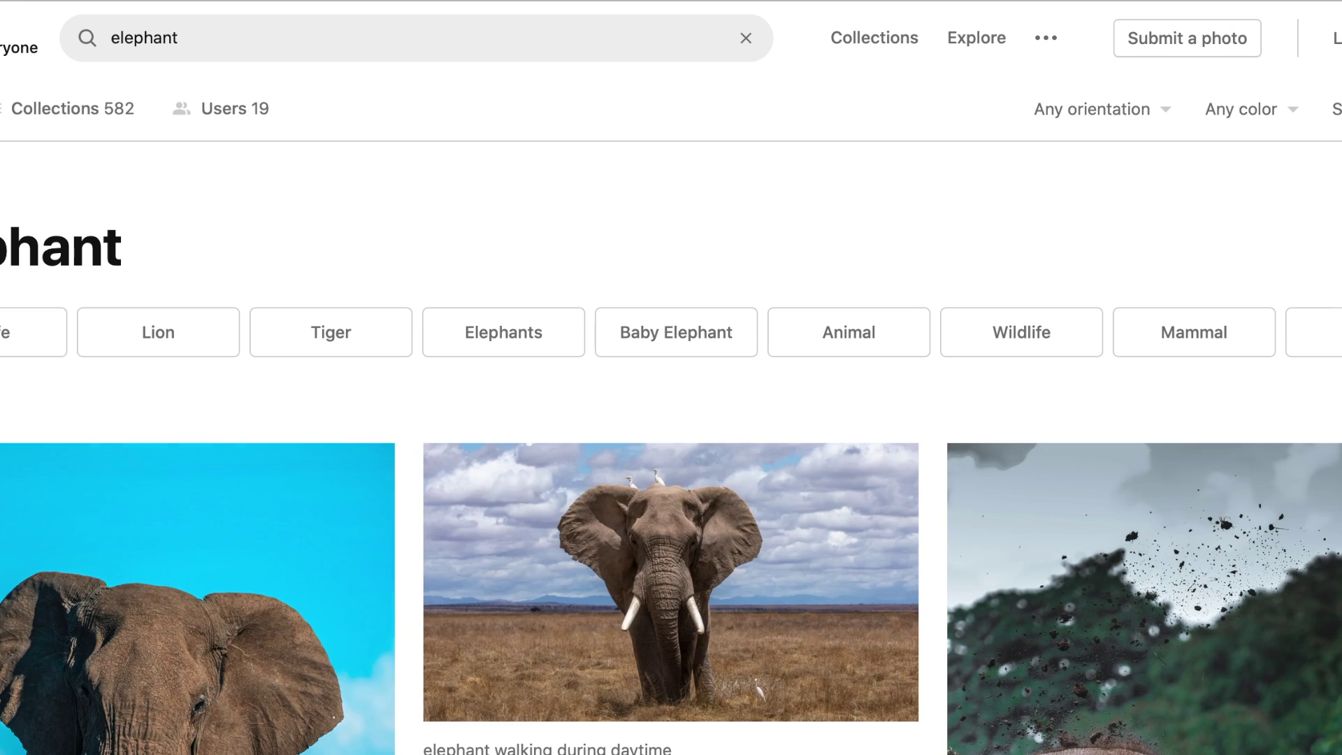
pyautogui.scroll(-3, 443, 618)
pyautogui.scroll(-1, 443, 618)
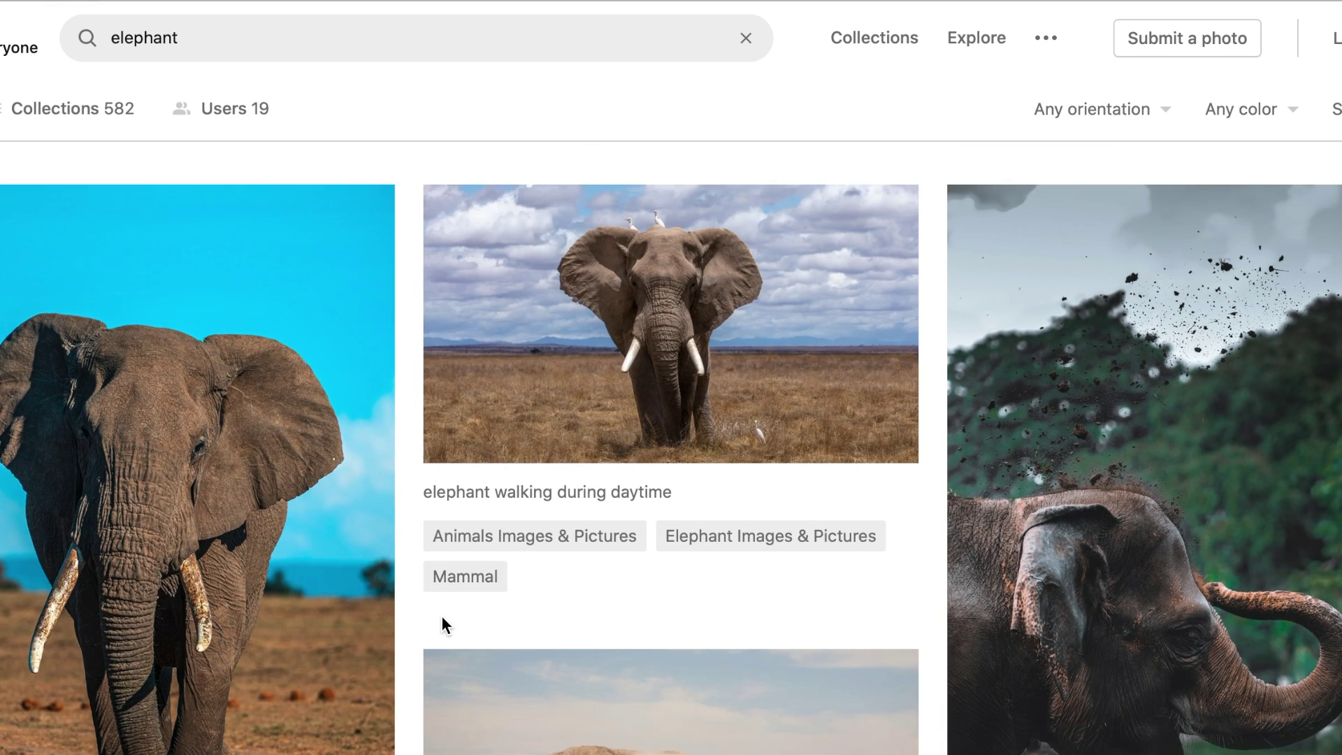
pyautogui.scroll(1, 442, 615)
pyautogui.scroll(-4, 442, 617)
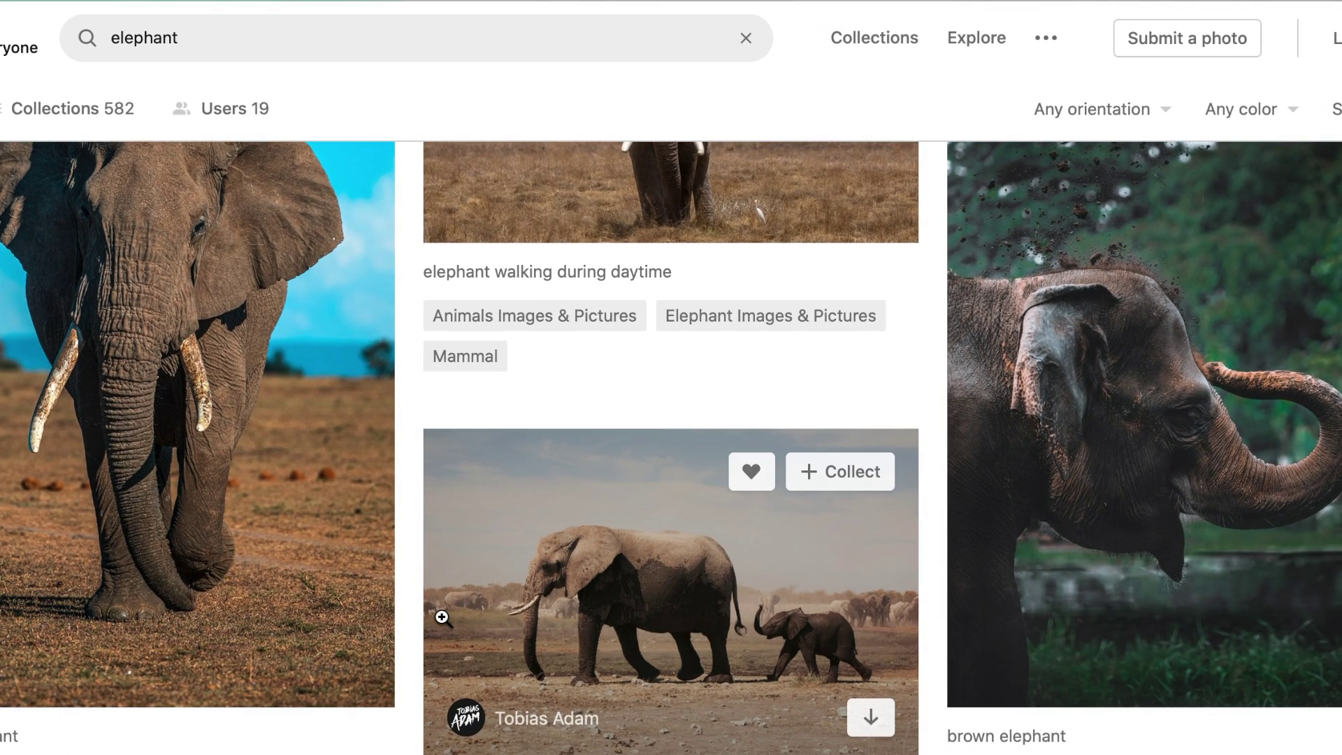
pyautogui.scroll(1, 441, 619)
pyautogui.click(152, 517)
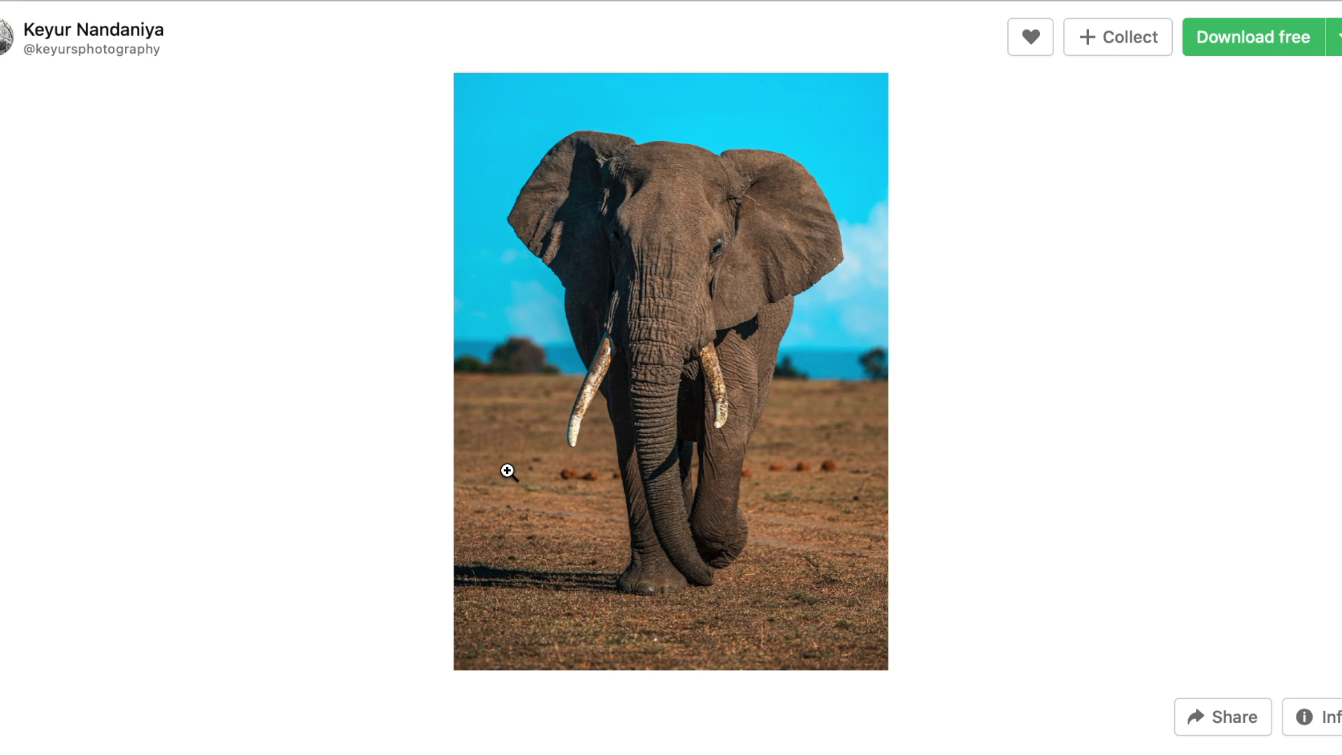
pyautogui.click(1247, 42)
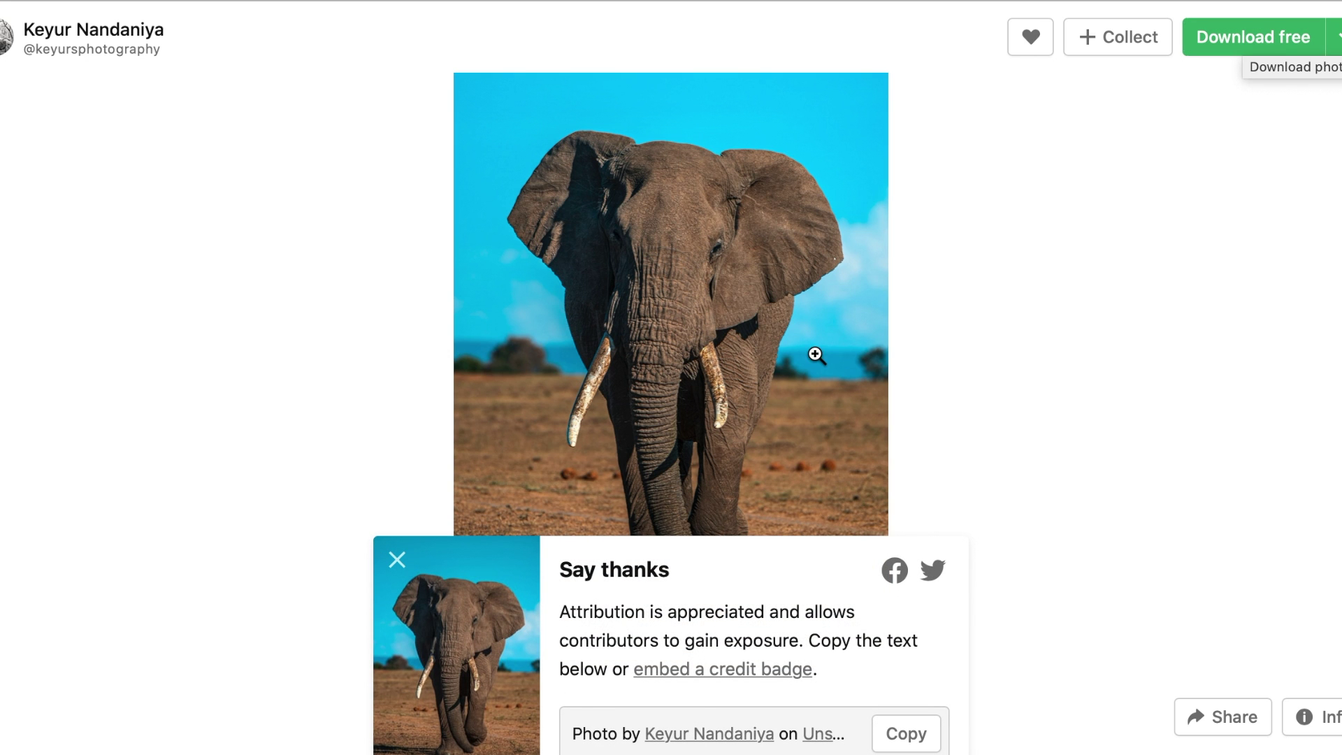
pyautogui.click(397, 560)
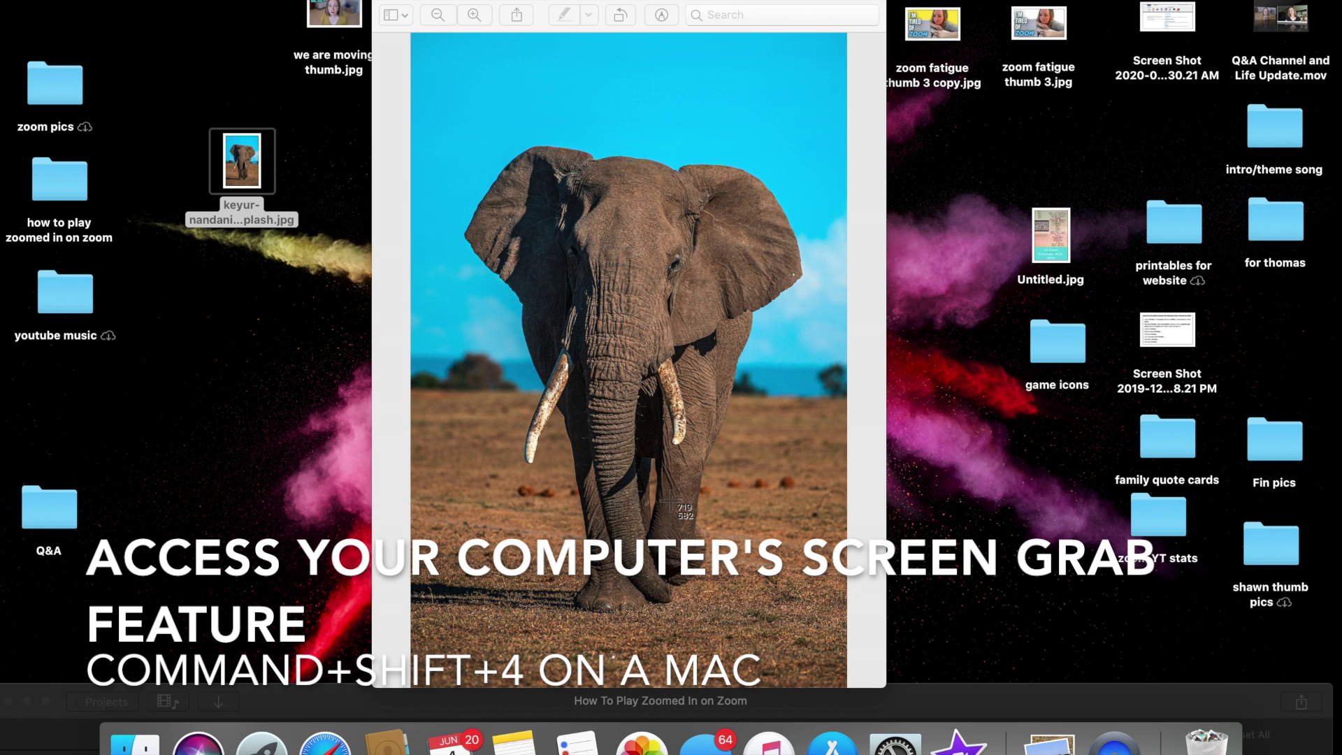
# Capture a close-up screenshot of the elephant's trunk tip and front foot, place it on the desktop and open it
pyautogui.moveTo(615, 473); pyautogui.dragTo(757, 616)
pyautogui.moveTo(1314, 675); pyautogui.dragTo(280, 344)
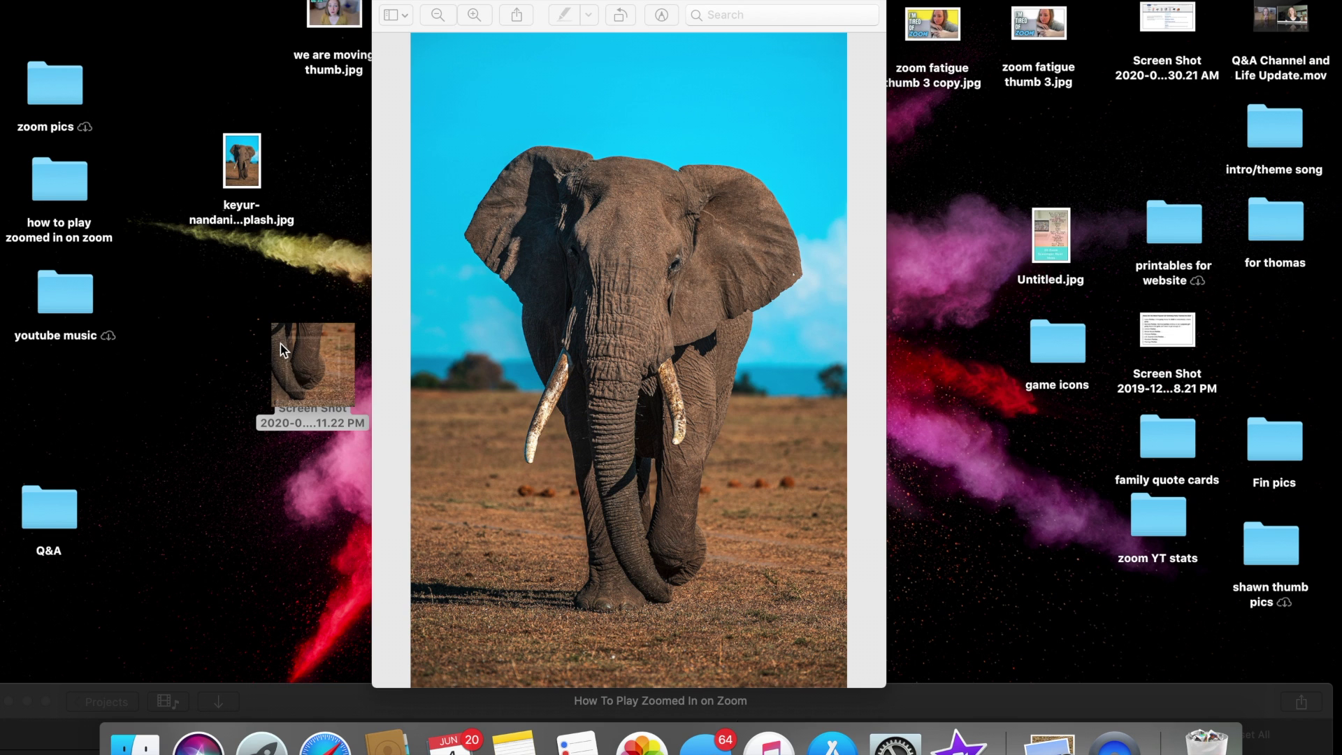
pyautogui.doubleClick(305, 370)
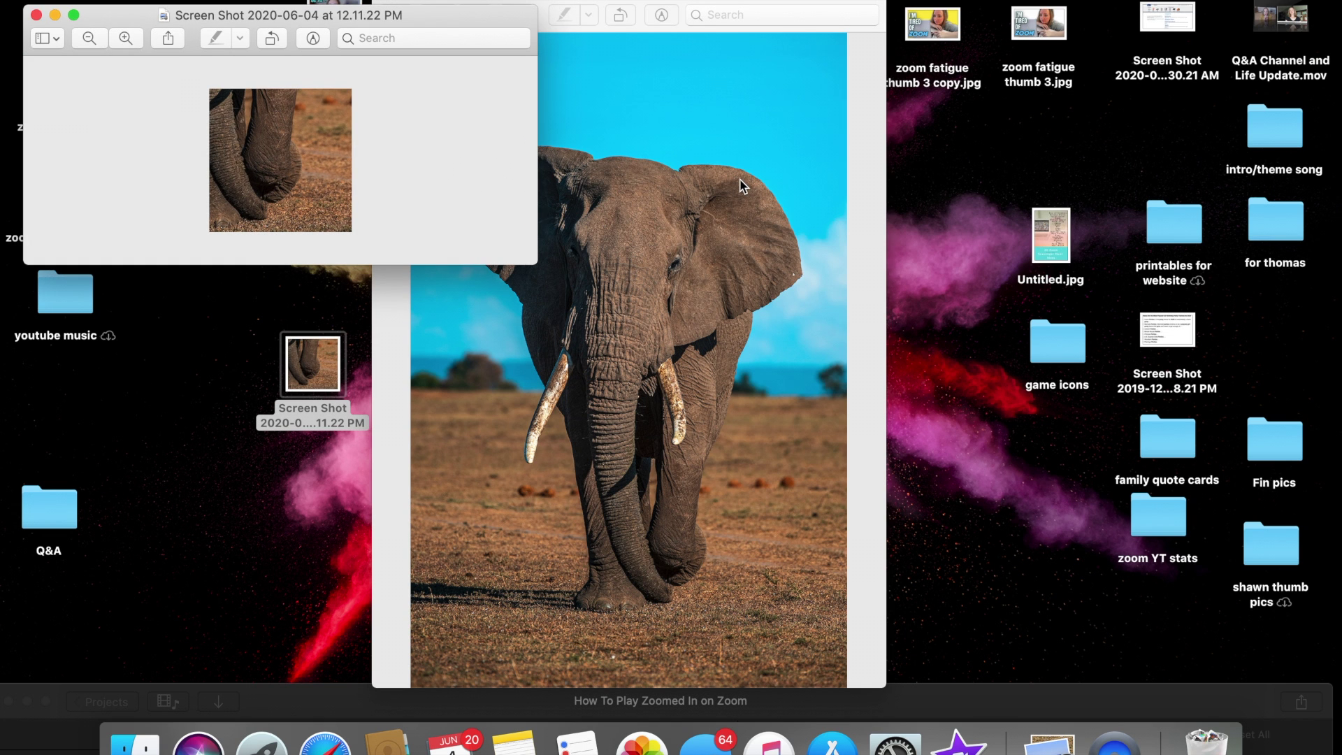
# Capture a wider screenshot of the elephant's tusks, trunk and legs and move it from its preview onto the desktop
pyautogui.moveTo(505, 376)
pyautogui.mouseDown()
pyautogui.moveTo(523, 651)
pyautogui.moveTo(779, 647)
pyautogui.mouseUp()
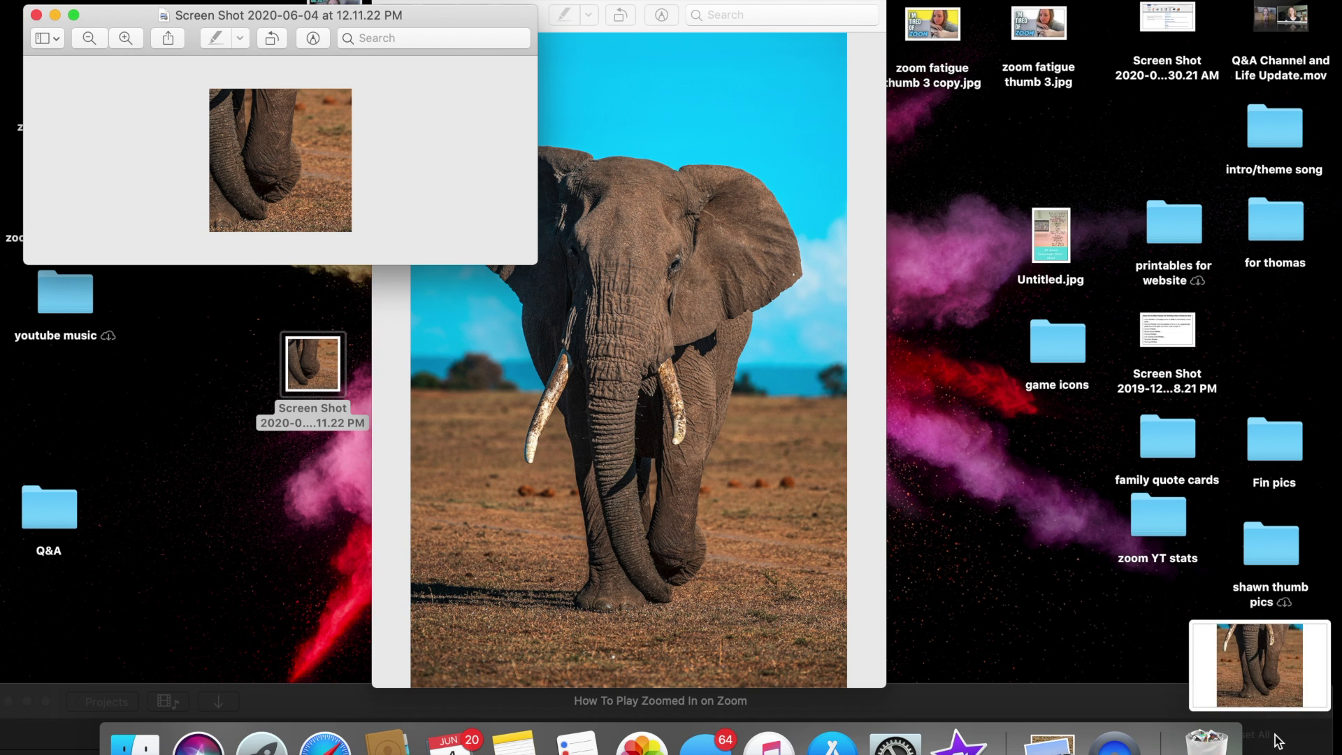
pyautogui.moveTo(1251, 668); pyautogui.dragTo(853, 376)
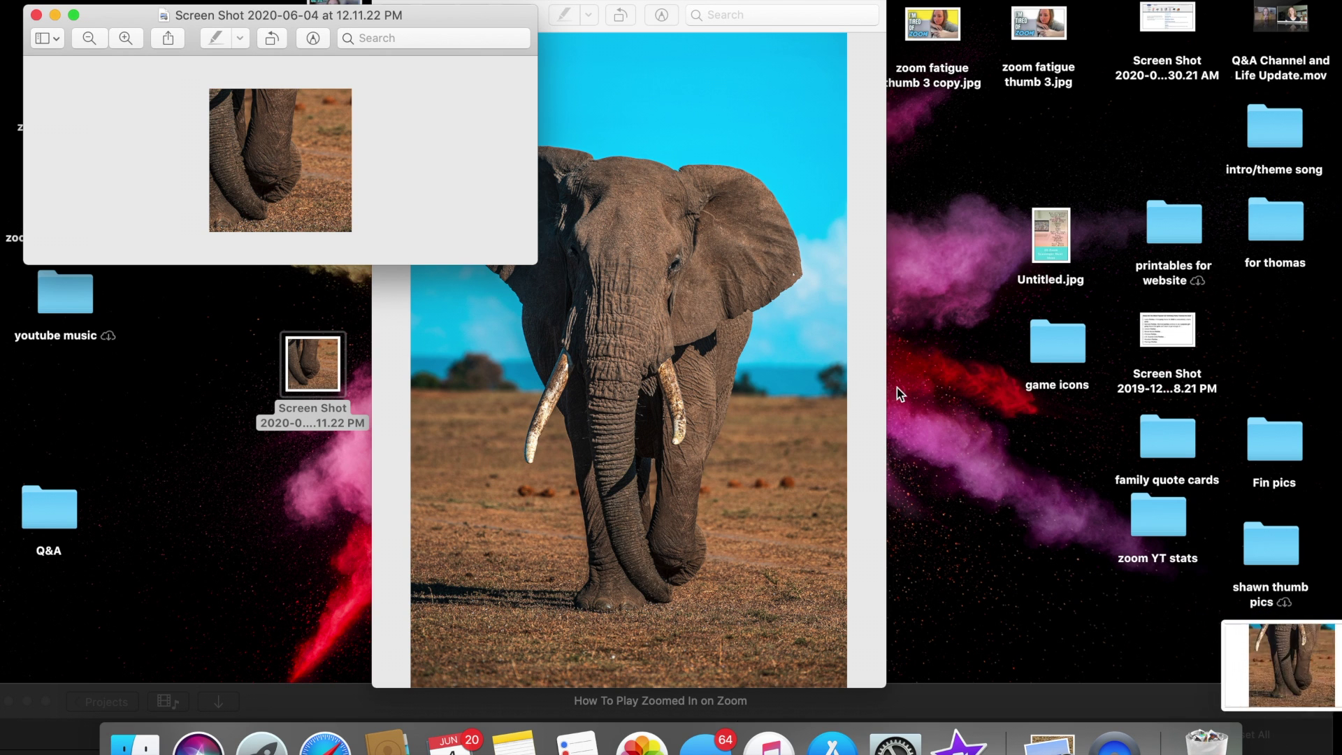
pyautogui.moveTo(1289, 324); pyautogui.dragTo(844, 360)
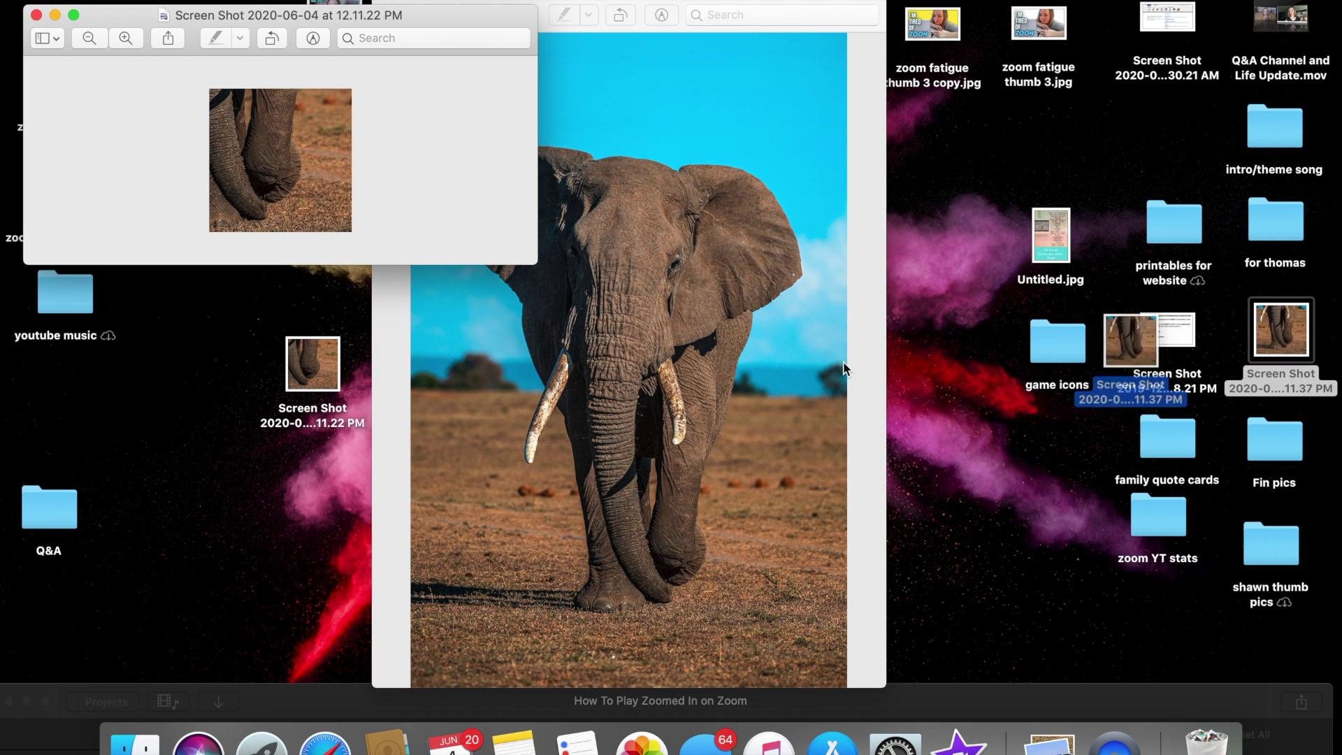
# Open the wider elephant screenshot from the desktop and move its window so the close-up screenshot is uncovered
pyautogui.doubleClick(1263, 334)
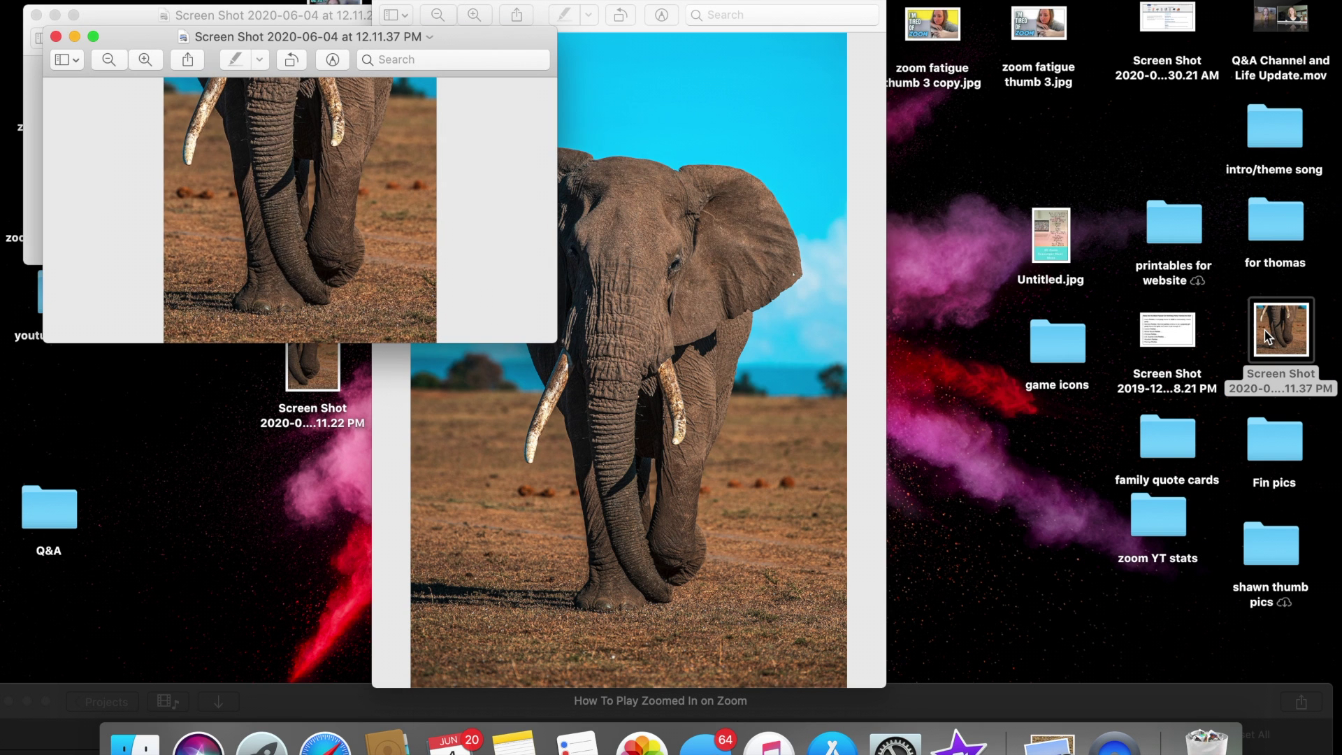
pyautogui.moveTo(200, 44); pyautogui.dragTo(198, 126)
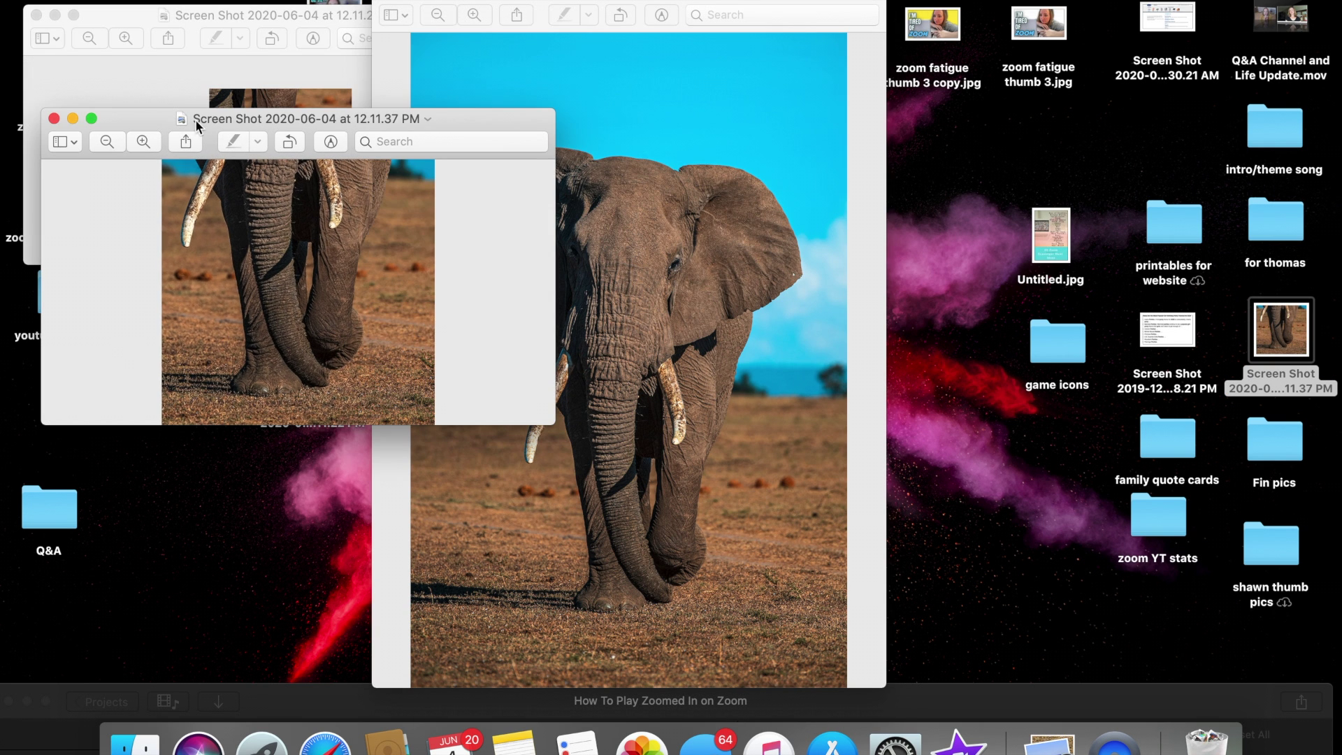
# Launch Zoom from the Applications folder and start a new meeting joined with computer audio
pyautogui.click(135, 743)
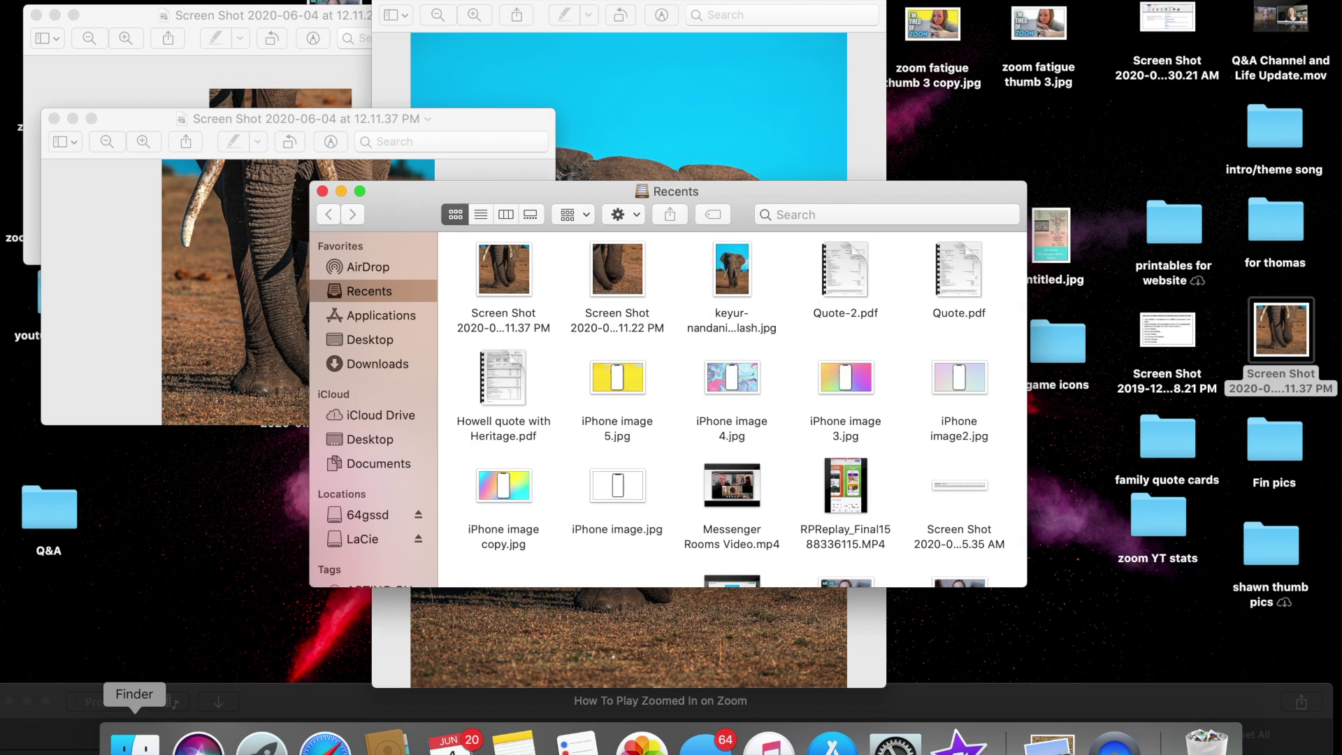
pyautogui.click(370, 316)
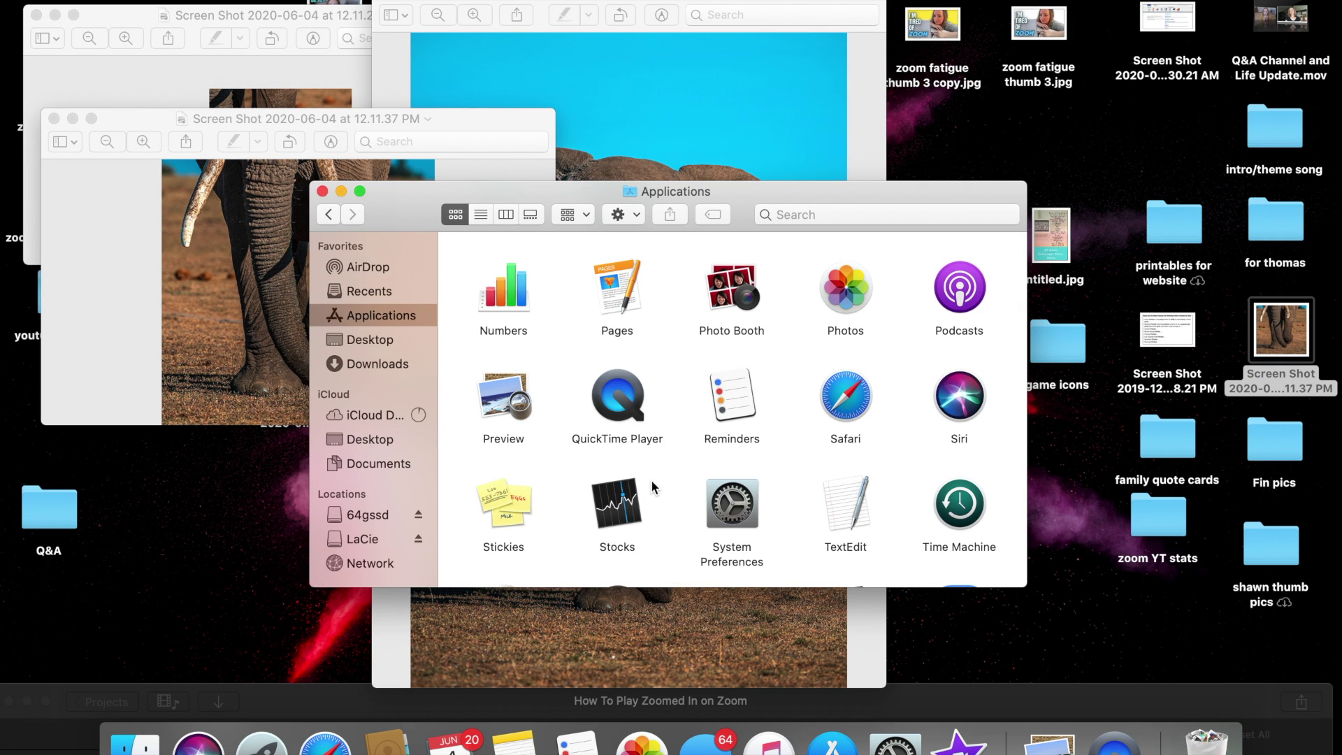
pyautogui.scroll(-3, 651, 480)
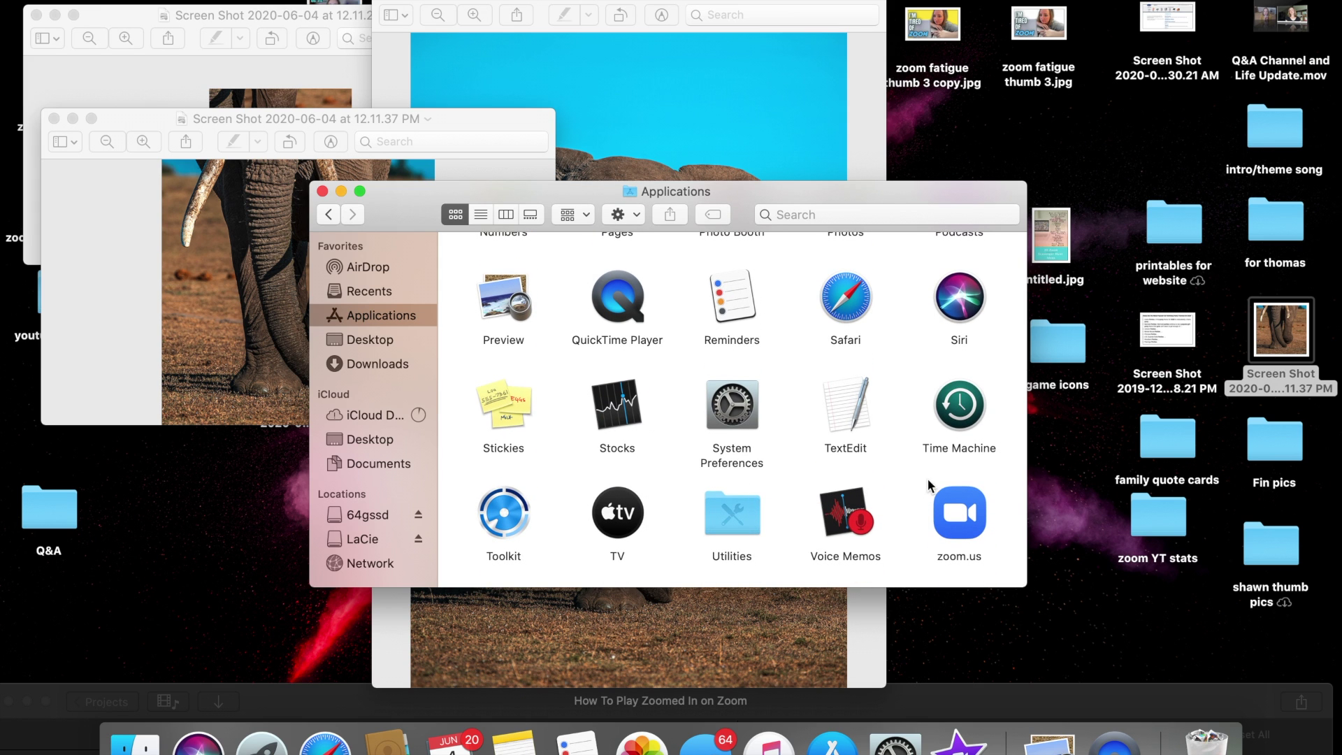
pyautogui.doubleClick(957, 516)
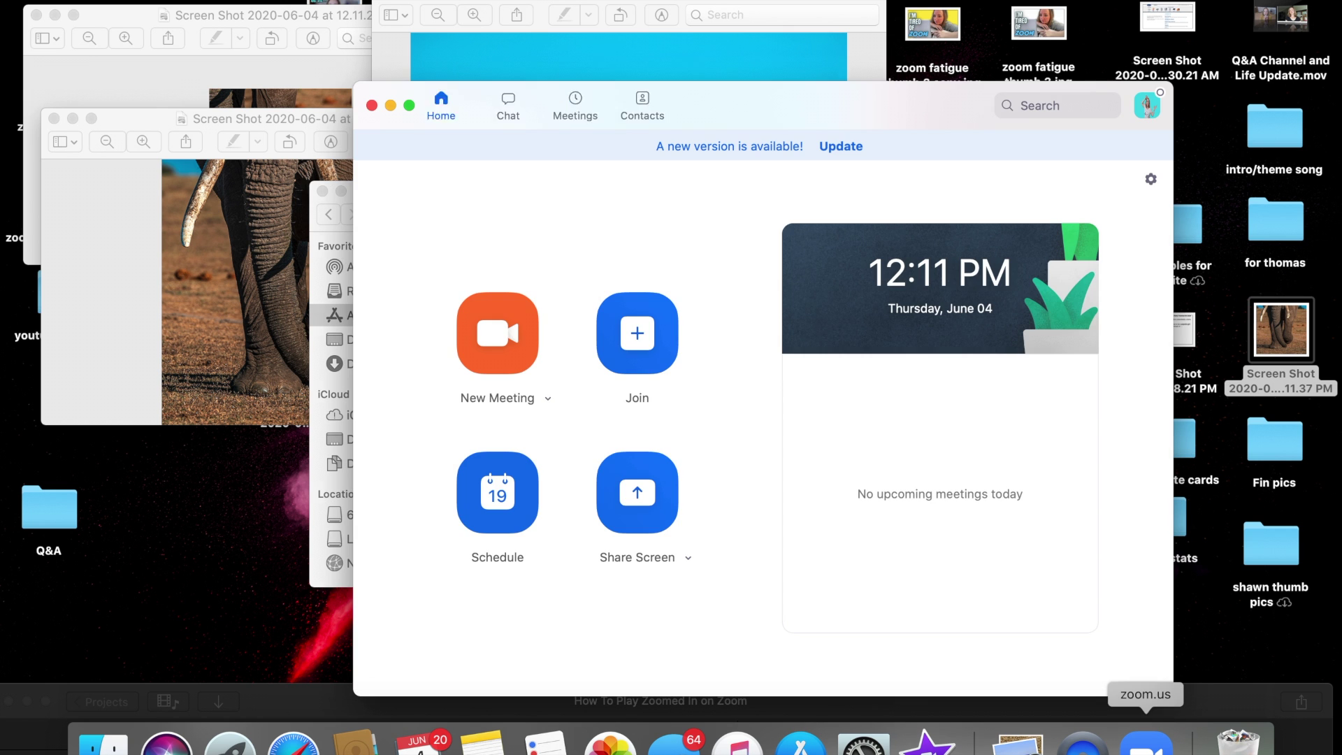
pyautogui.click(496, 308)
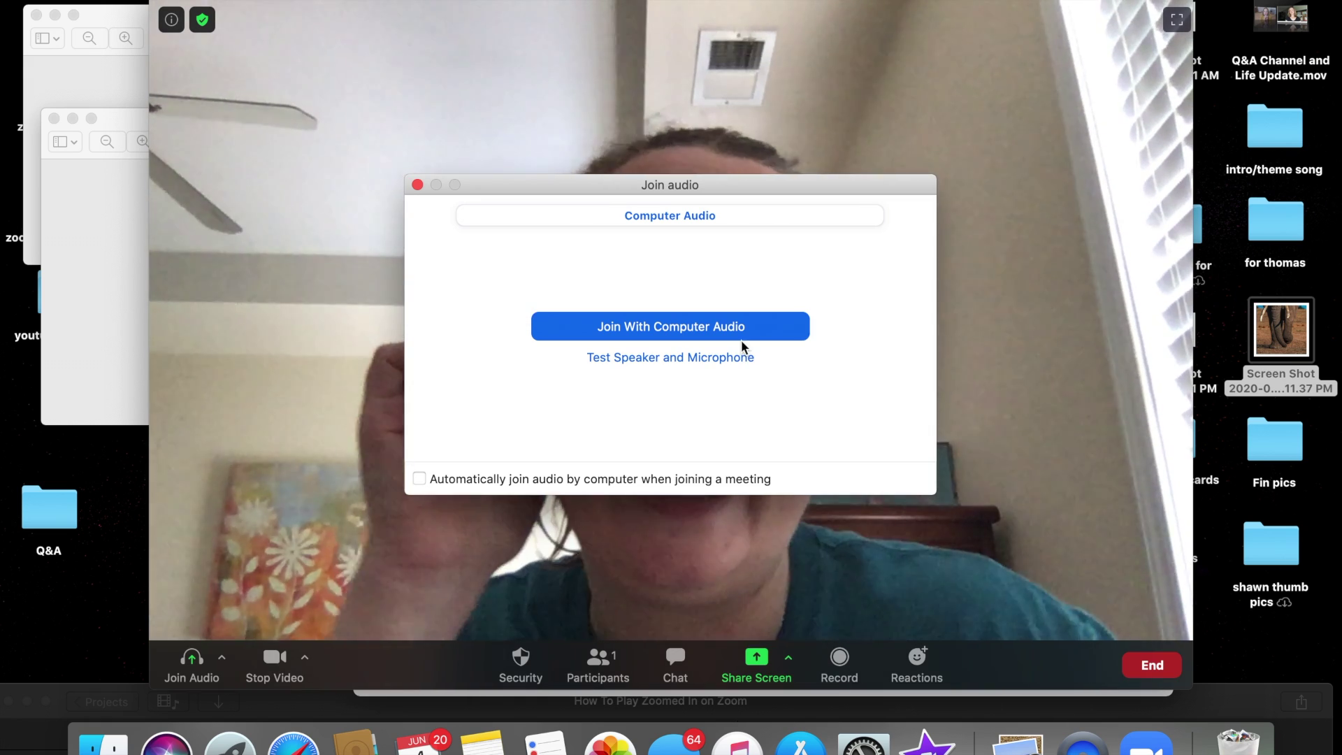
pyautogui.click(736, 328)
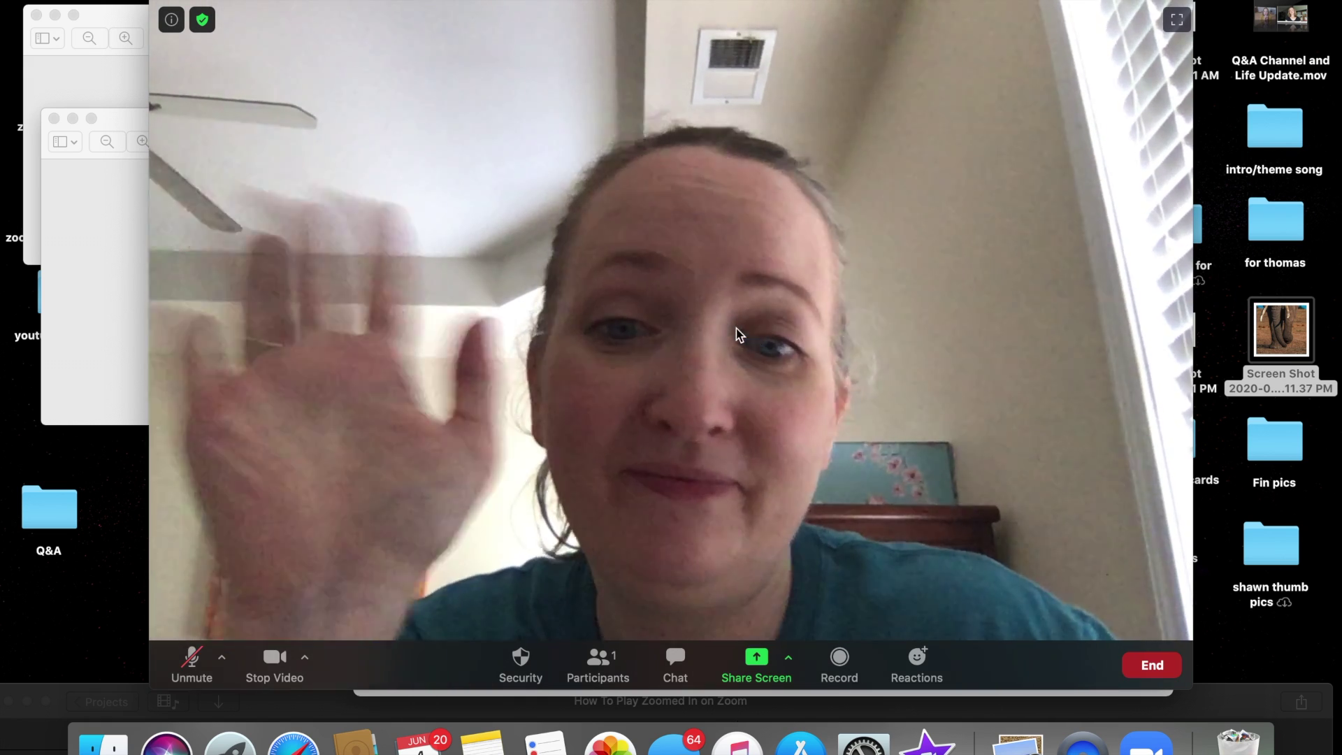
# Share the close-up trunk and foot screenshot window in the meeting and arrange both screenshot windows so they do not overlap
pyautogui.click(757, 661)
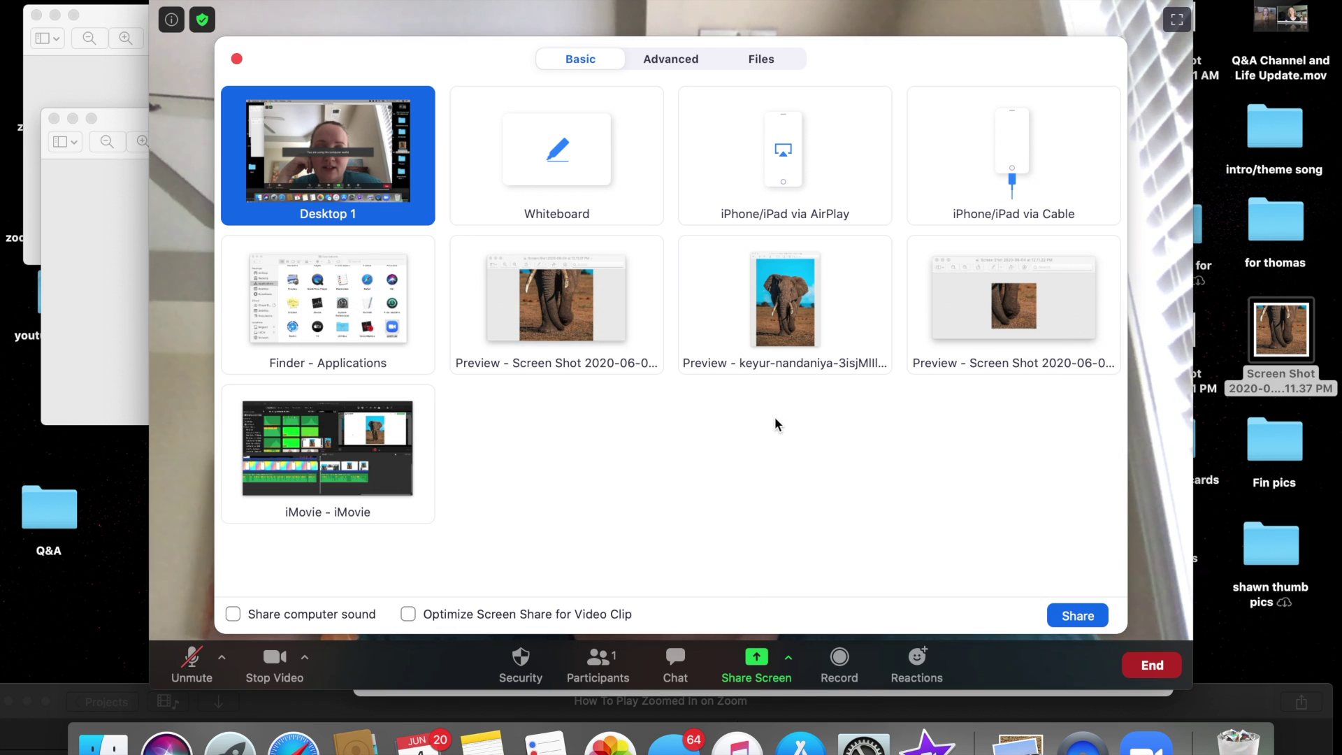
pyautogui.click(1011, 306)
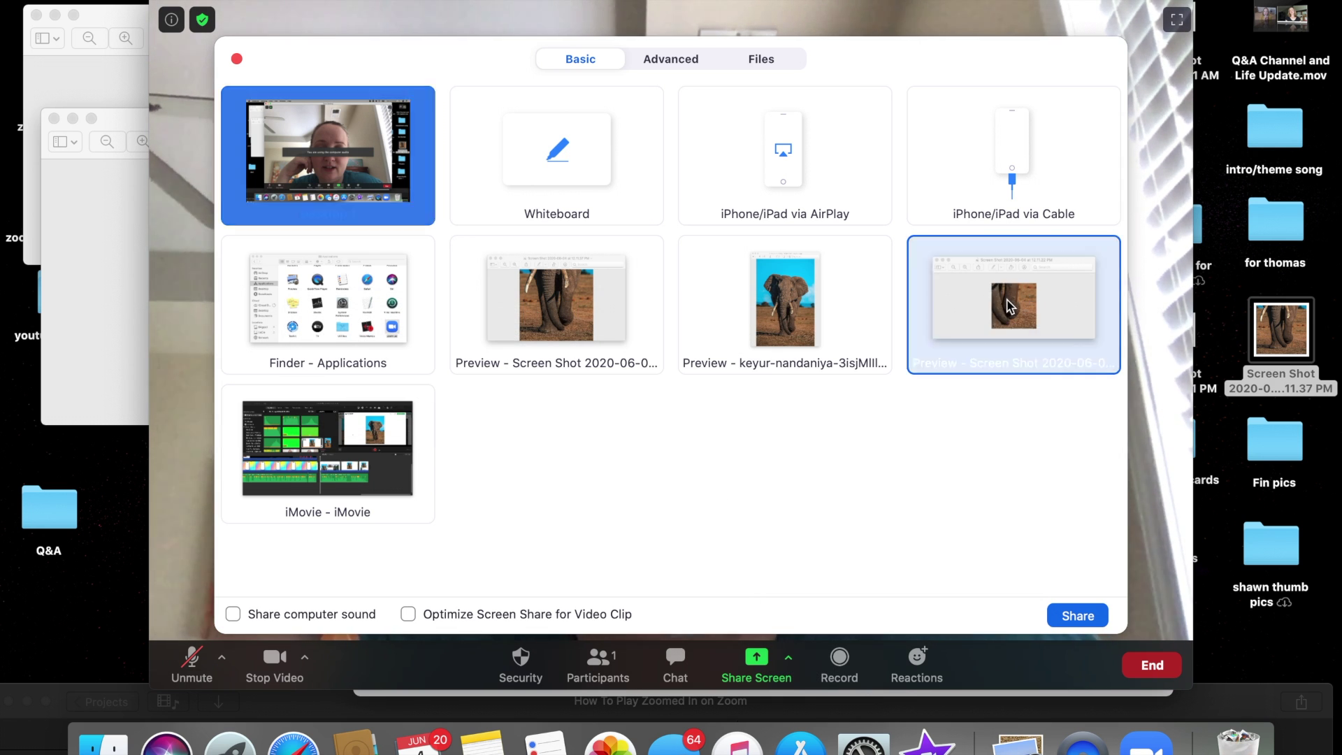
pyautogui.click(1070, 615)
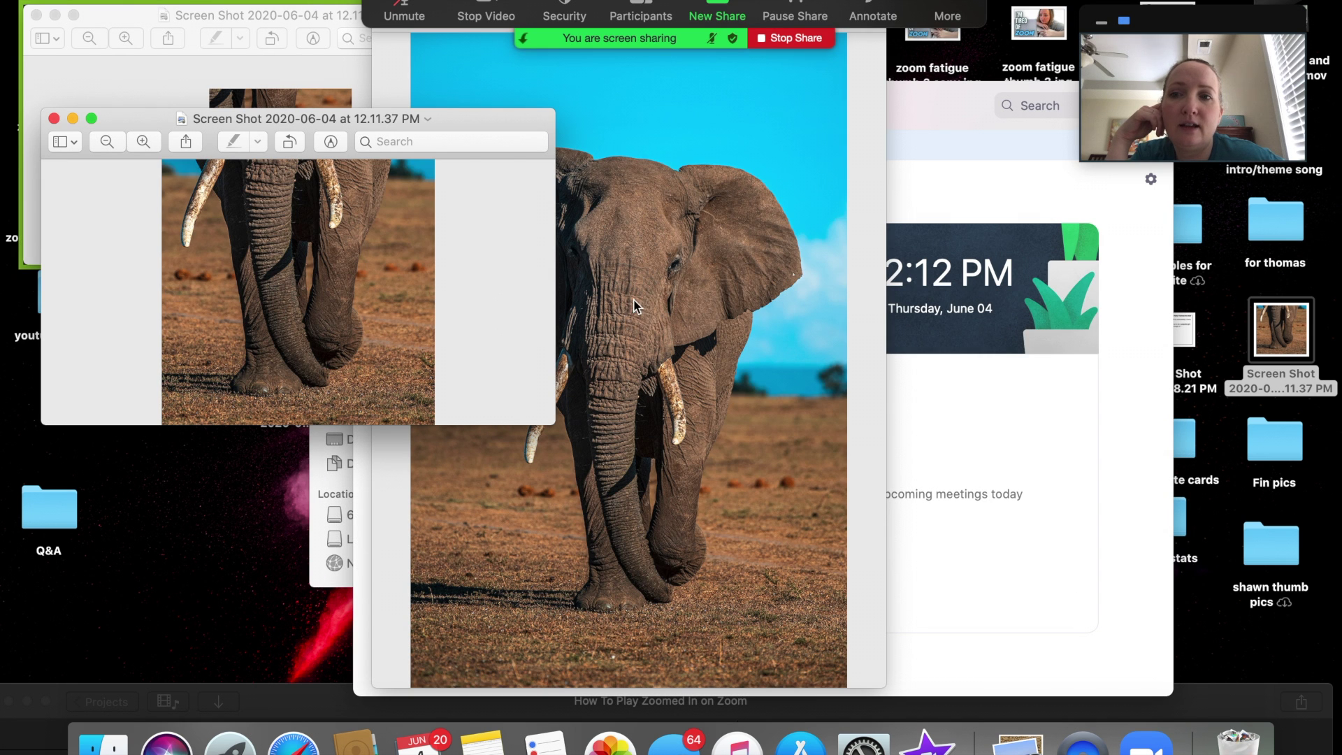
pyautogui.moveTo(350, 265); pyautogui.dragTo(360, 291)
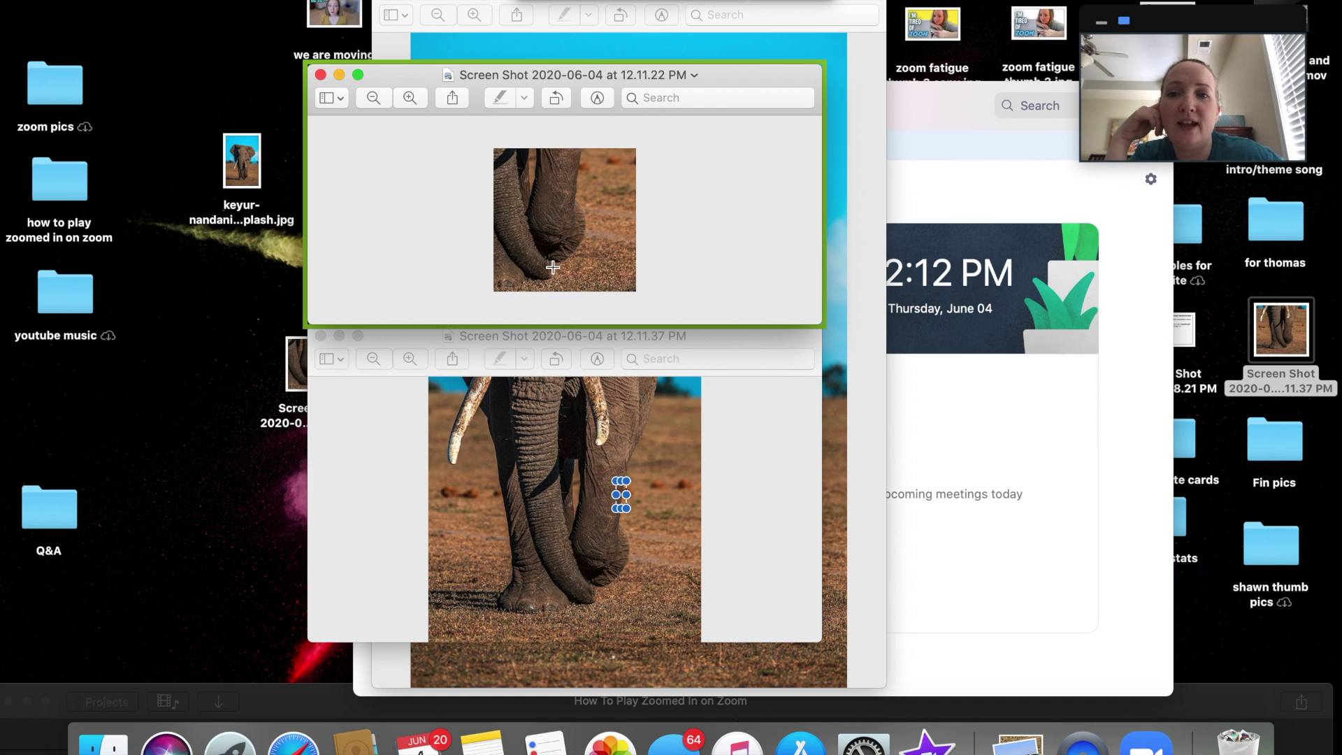
pyautogui.moveTo(716, 83); pyautogui.dragTo(525, 84)
# Stop sharing the close-up, share the wider tusks and legs screenshot window instead and reposition it over the full photo
pyautogui.moveTo(802, 42)
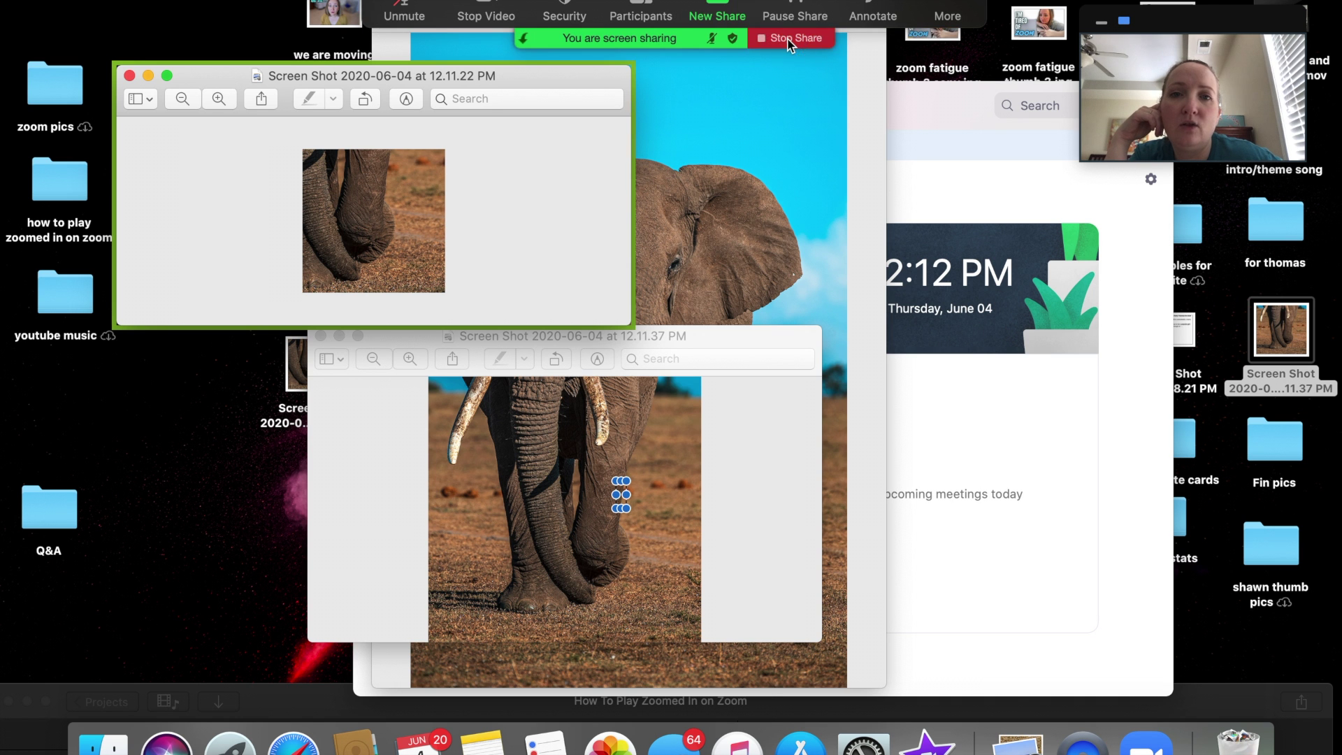
pyautogui.click(787, 38)
pyautogui.click(754, 661)
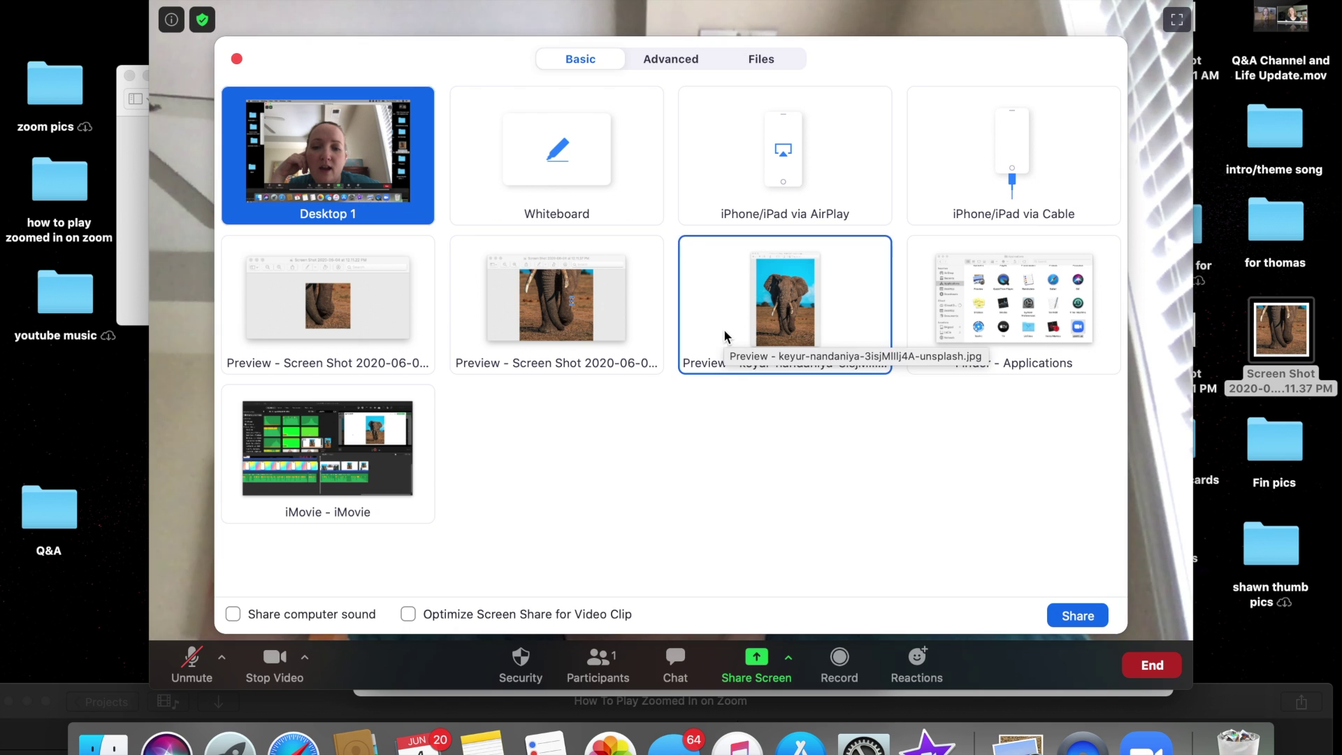
pyautogui.click(577, 320)
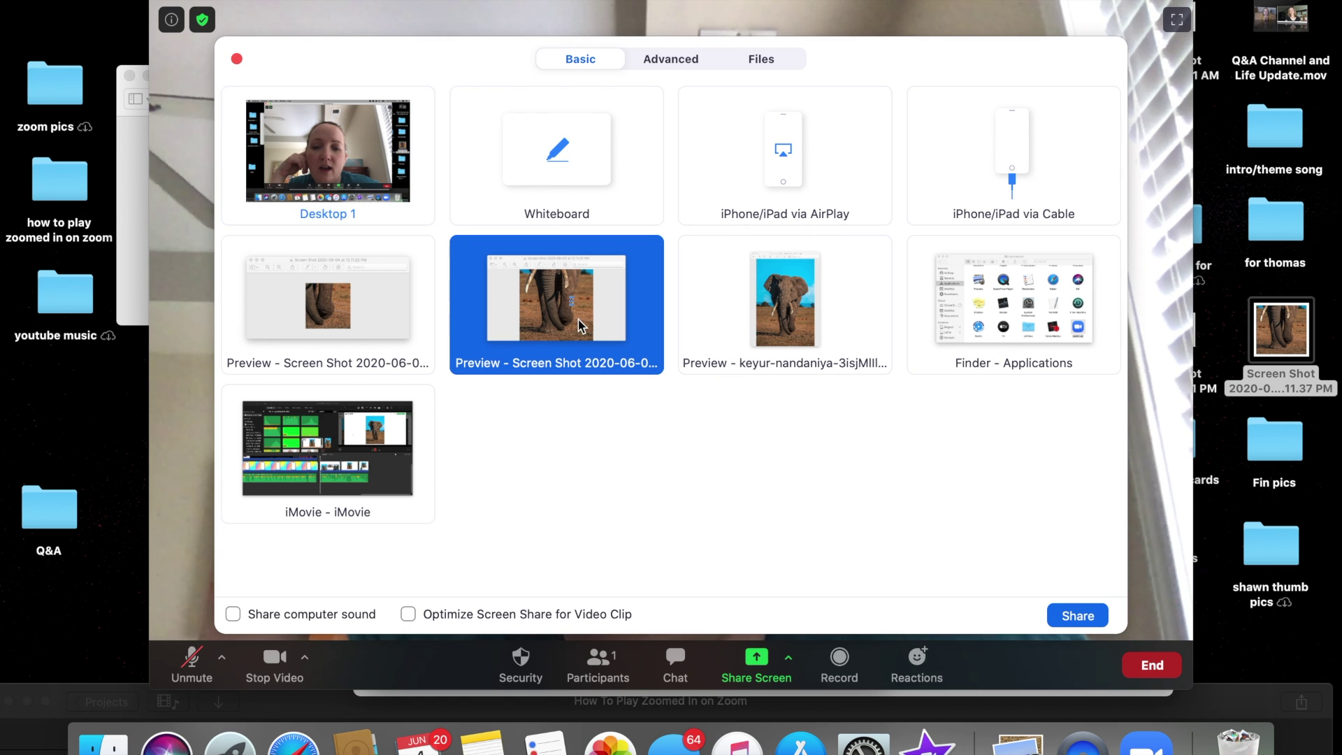
pyautogui.click(1079, 617)
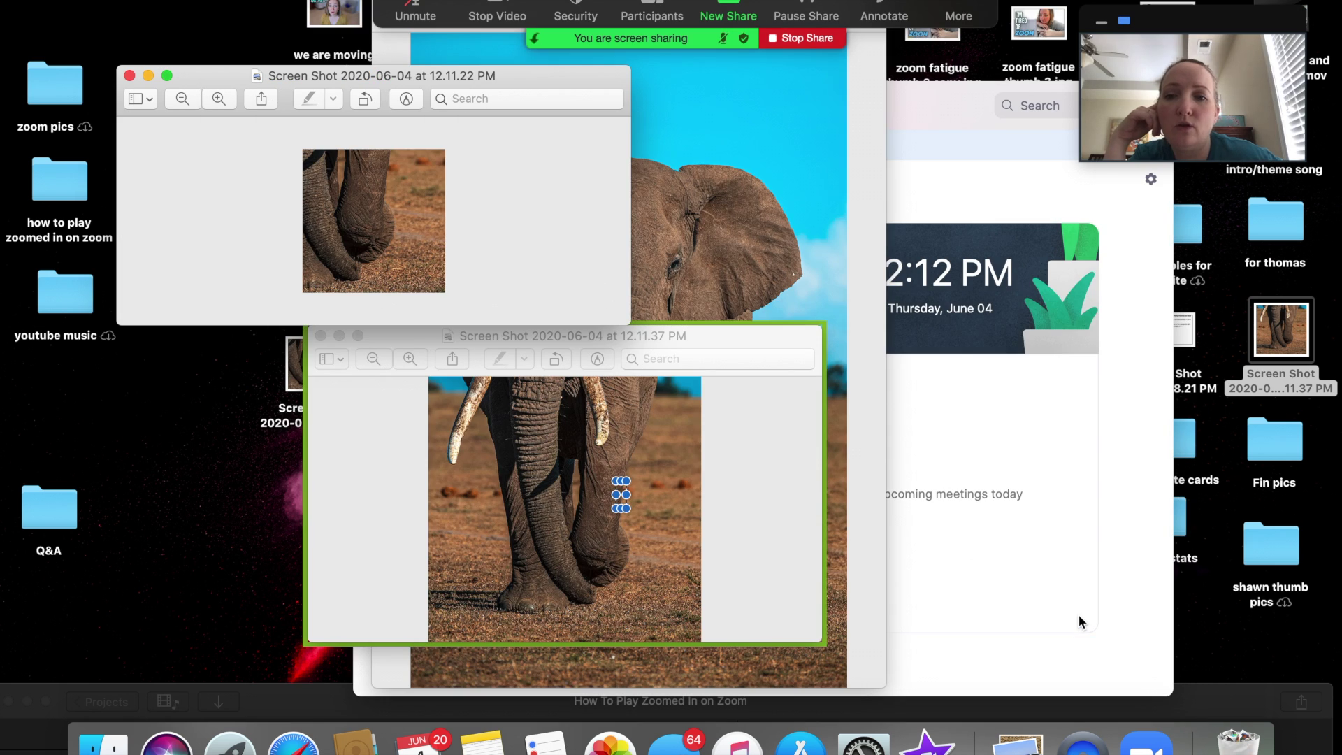
pyautogui.moveTo(688, 338)
pyautogui.mouseDown()
pyautogui.moveTo(689, 310)
pyautogui.moveTo(827, 264)
pyautogui.moveTo(906, 54)
pyautogui.moveTo(755, 140)
pyautogui.moveTo(737, 252)
pyautogui.mouseUp()
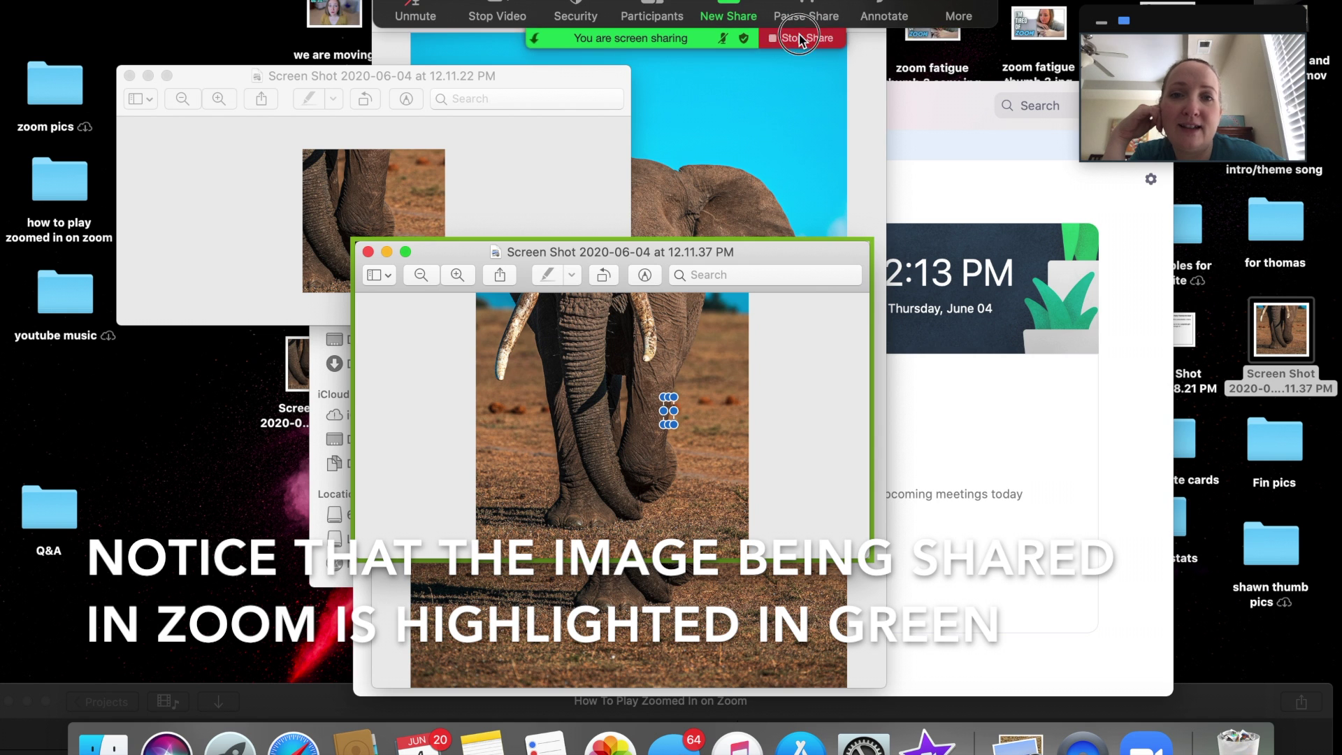
# Stop sharing the wider screenshot, share the full elephant photo window and bring it in front of the other windows
pyautogui.click(799, 34)
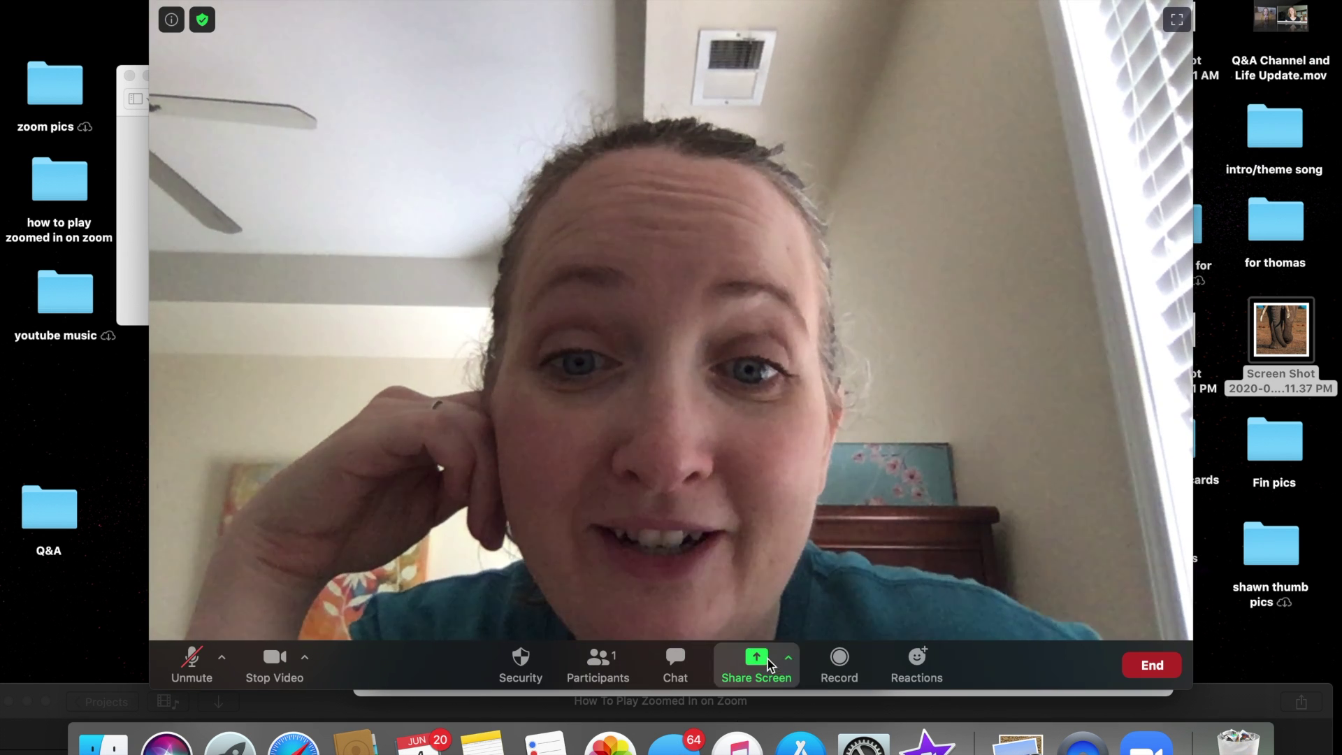
pyautogui.click(765, 664)
pyautogui.click(752, 322)
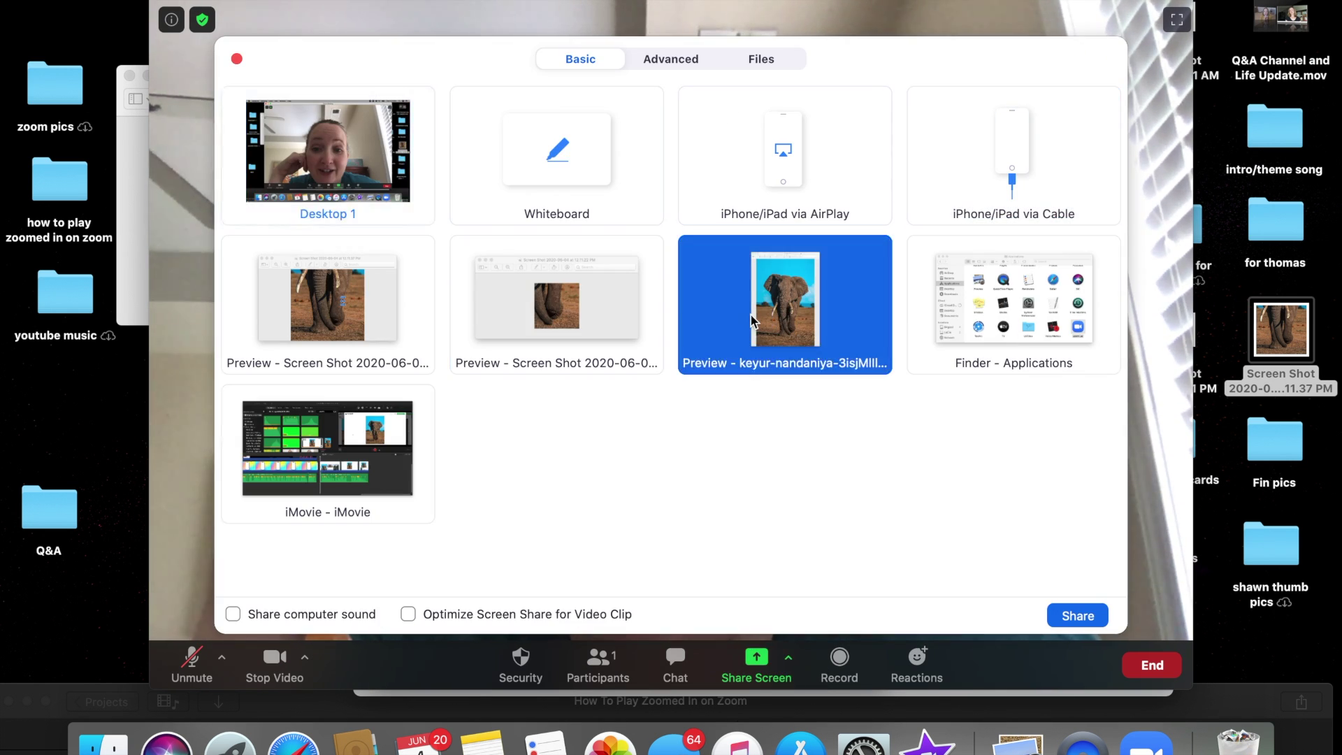
pyautogui.click(1071, 613)
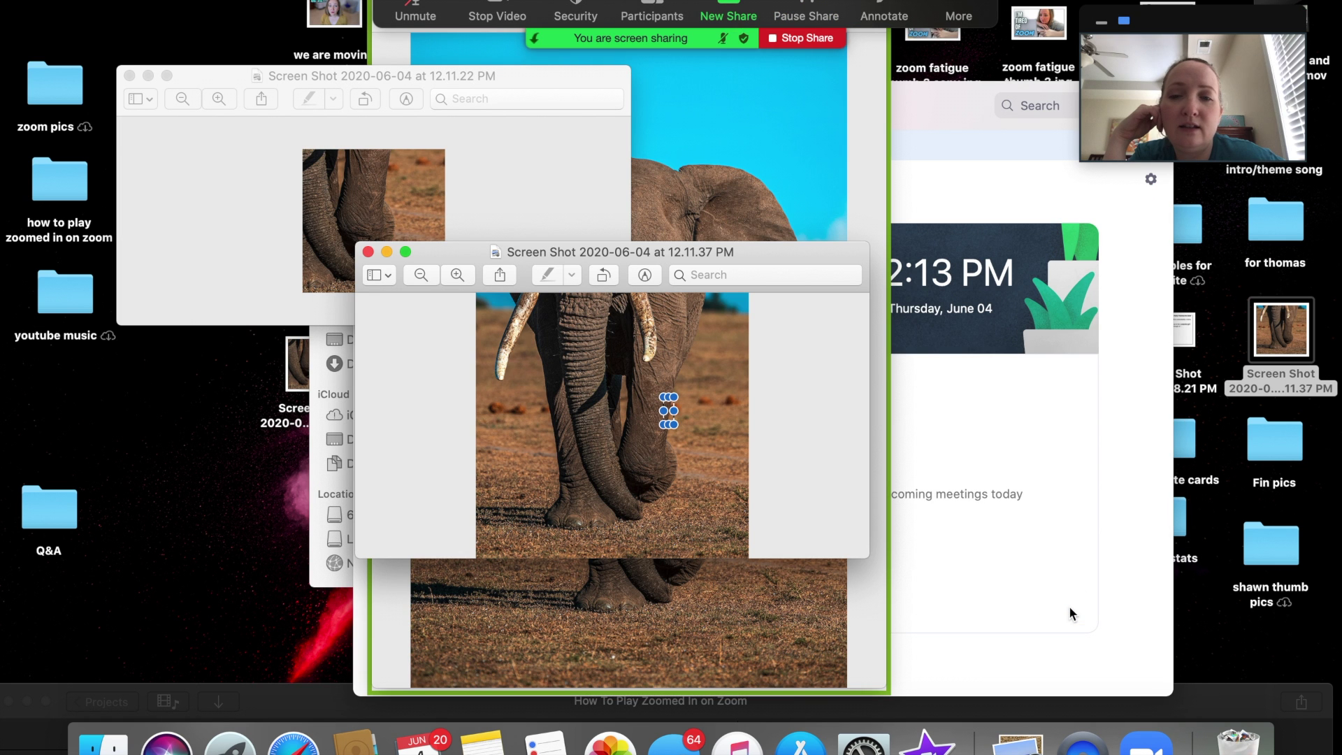
pyautogui.click(772, 156)
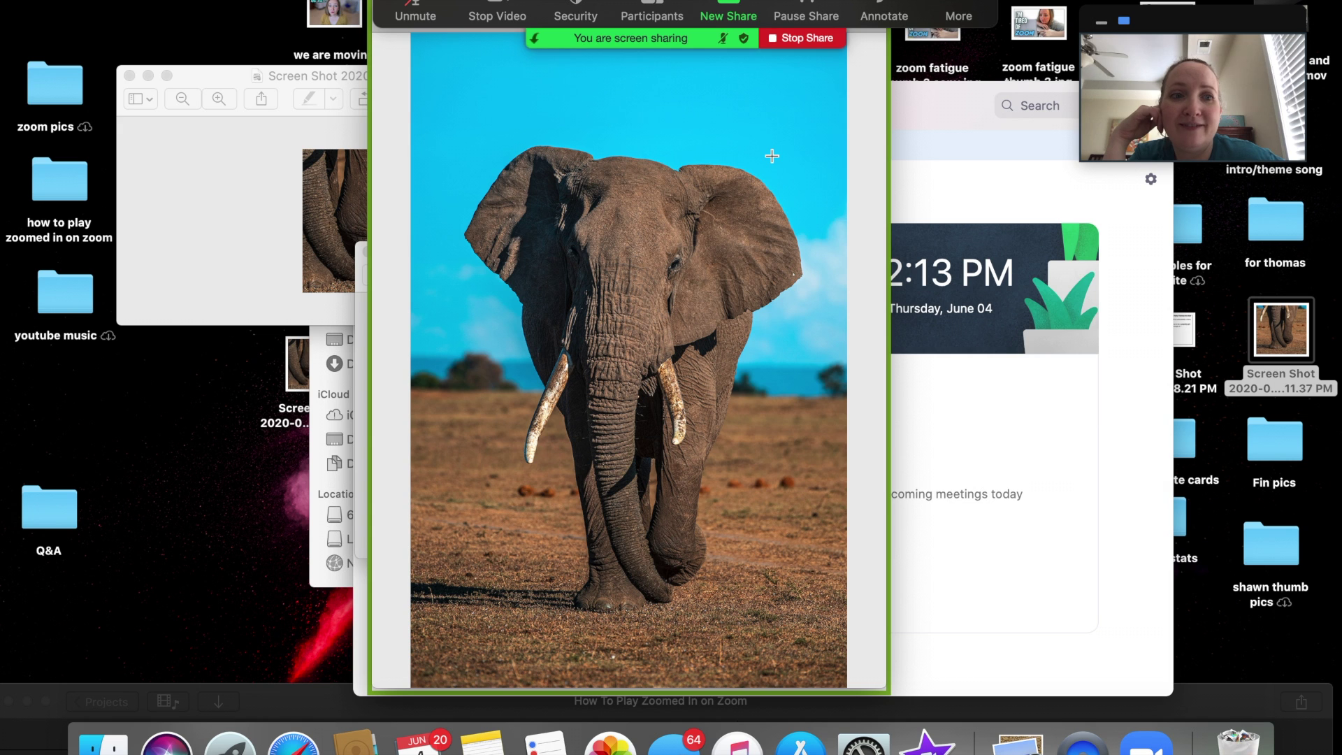
# Stop sharing the full elephant photo and open the options for ending the meeting
pyautogui.click(804, 37)
pyautogui.click(1150, 666)
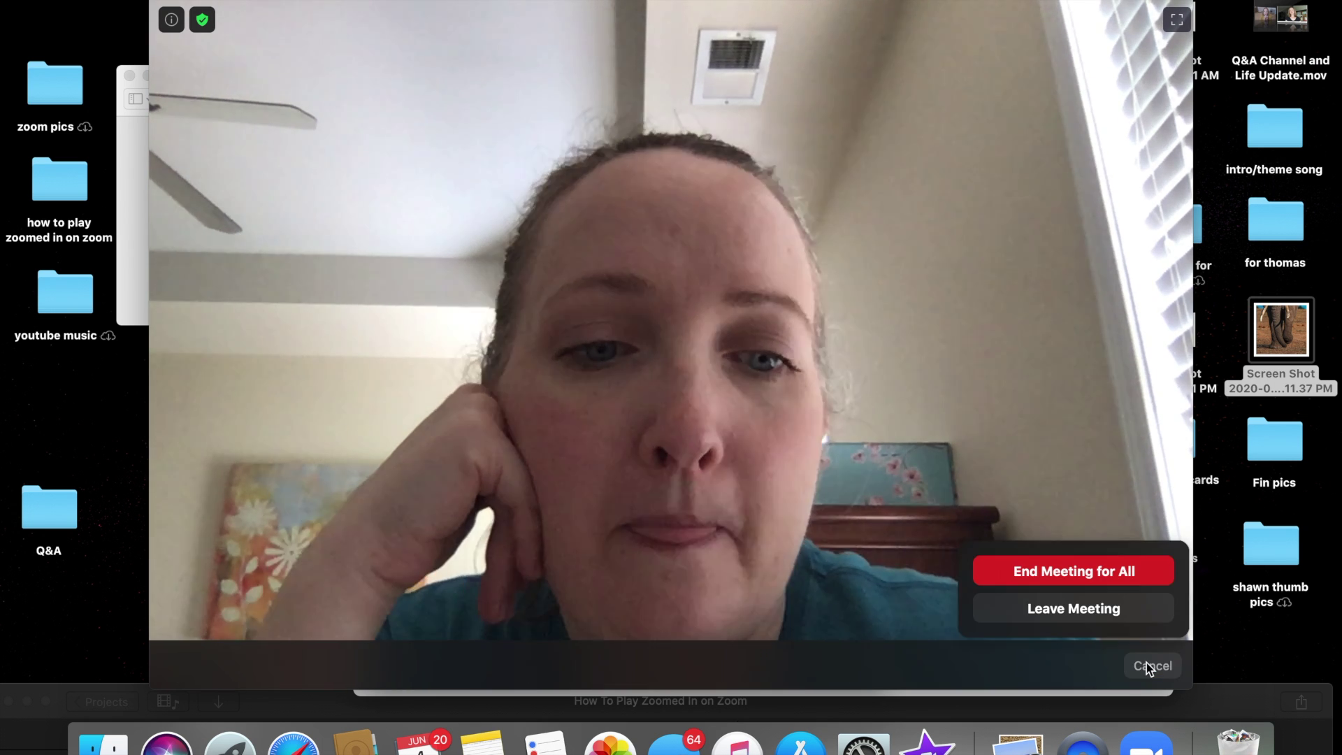